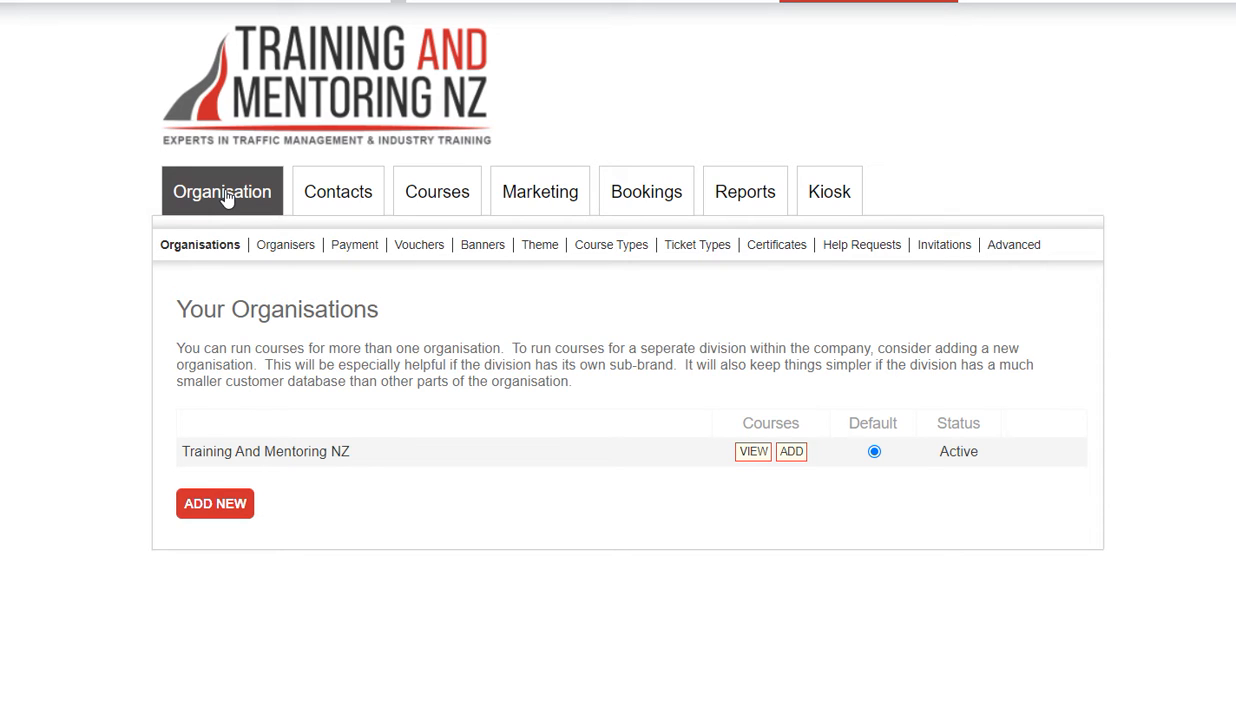
Open the General template in the organisation's certificates and review its type and subheader sections.
click(790, 246)
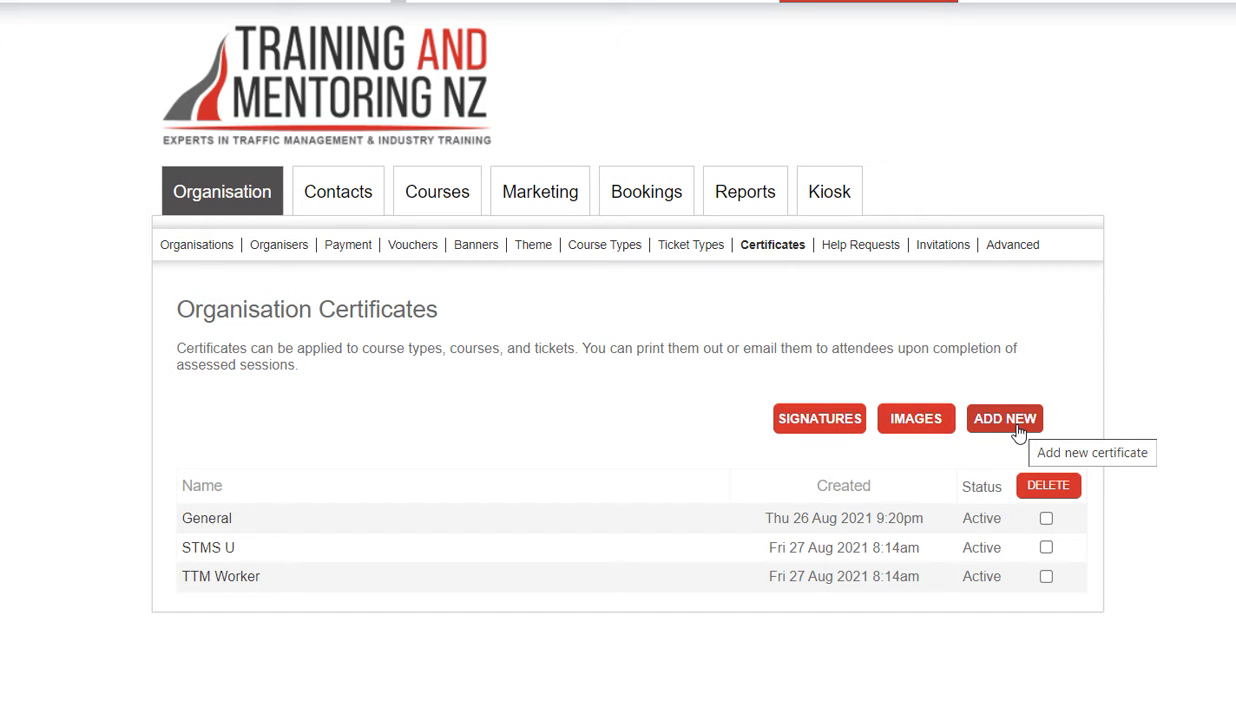
click(198, 527)
scroll(555, 497, down, 2)
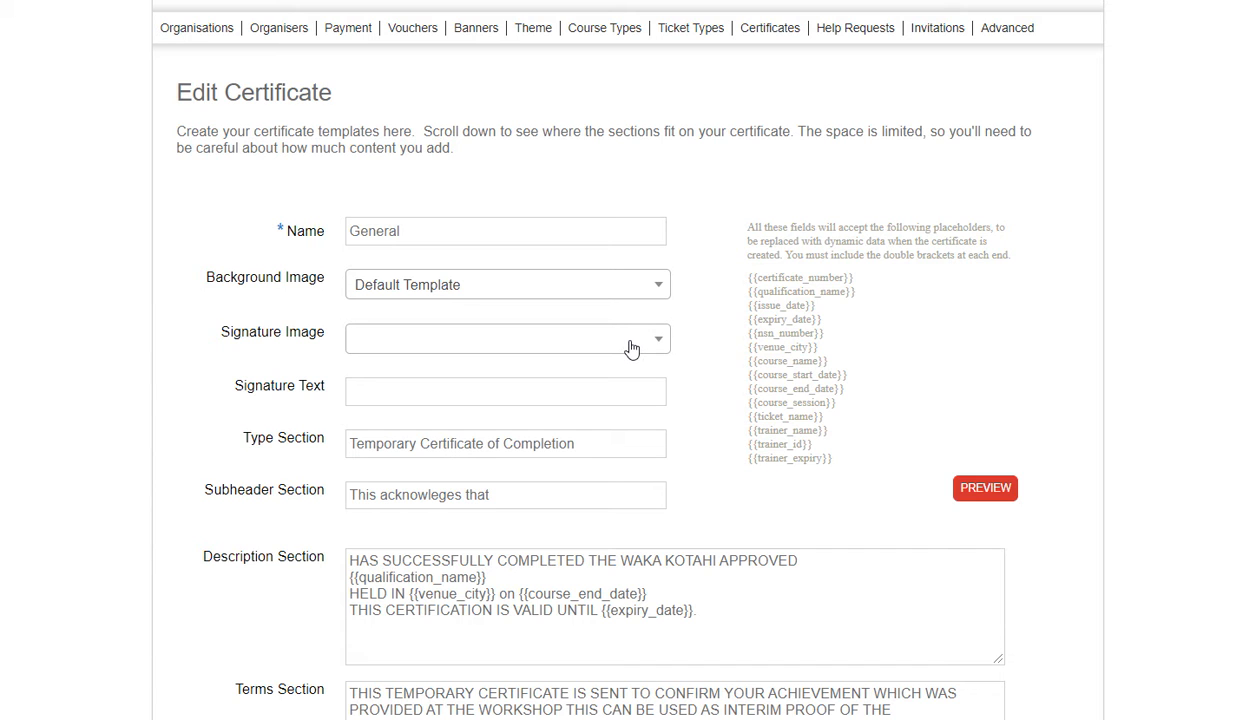
scroll(631, 347, down, 1)
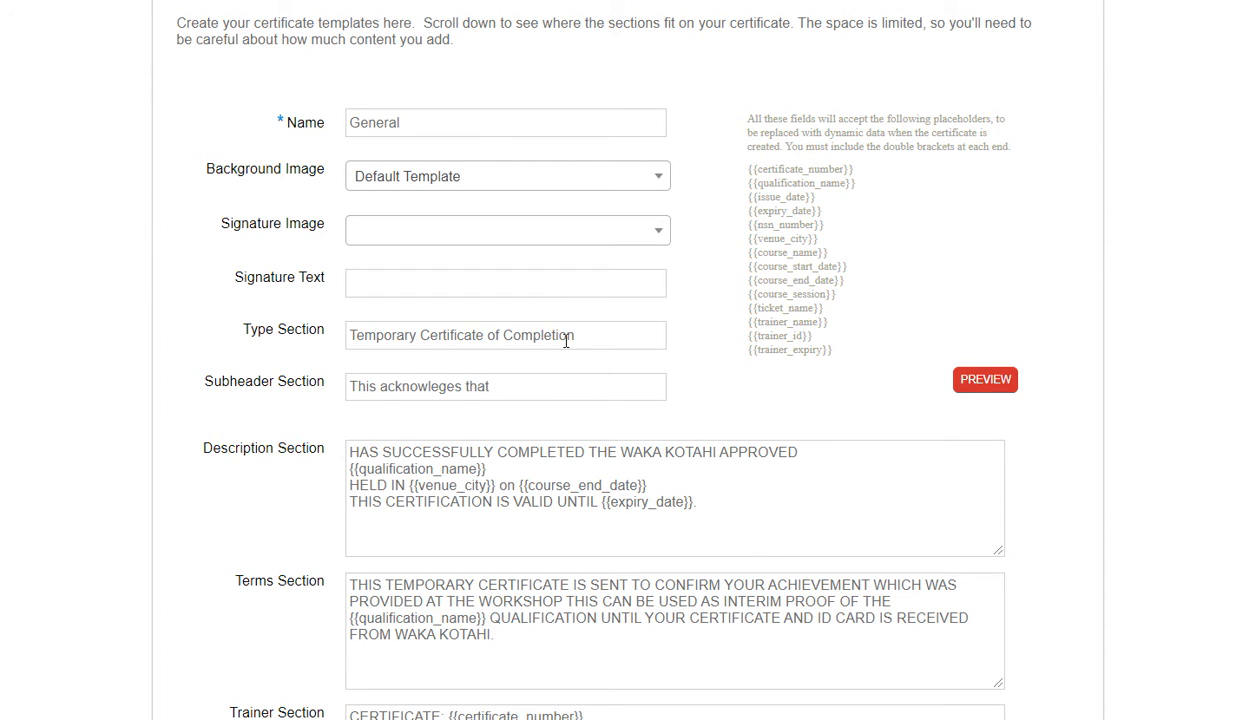
drag(586, 332, 307, 333)
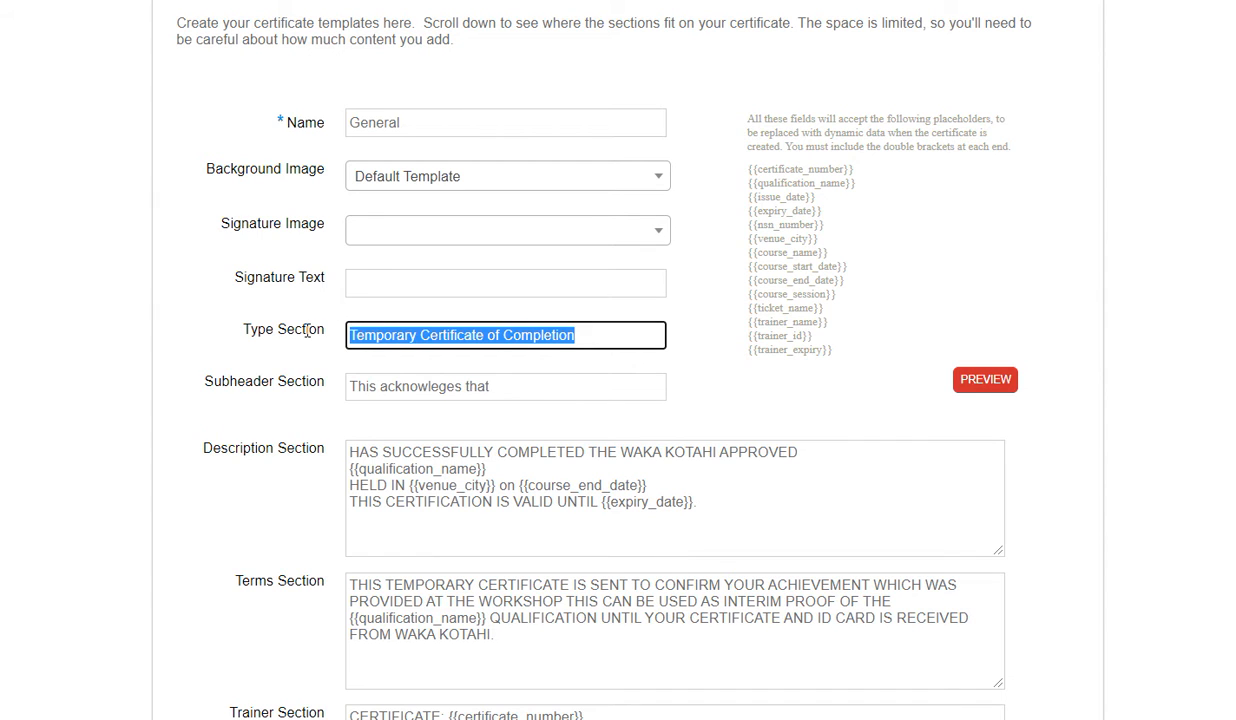
drag(492, 386, 324, 384)
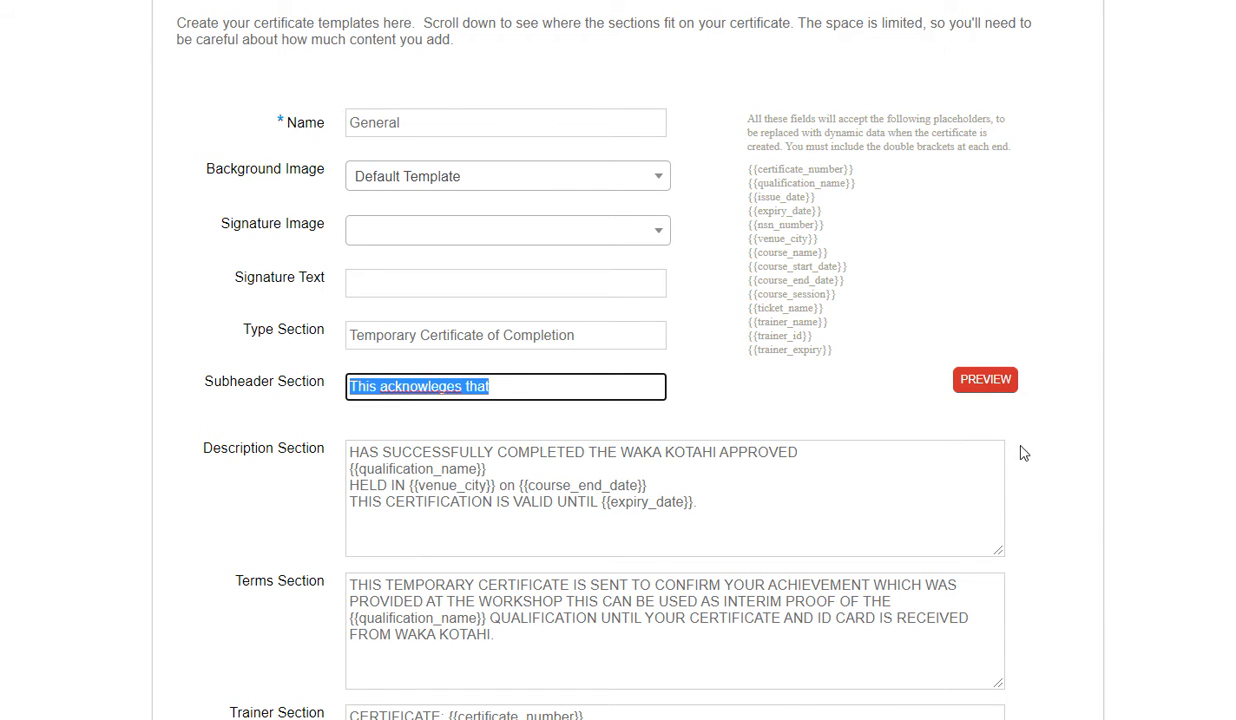
Review the General certificate's description and trainer placeholders, plus its organisation, apply-to, issue date and expiry settings.
scroll(986, 430, down, 1)
drag(505, 359, 343, 367)
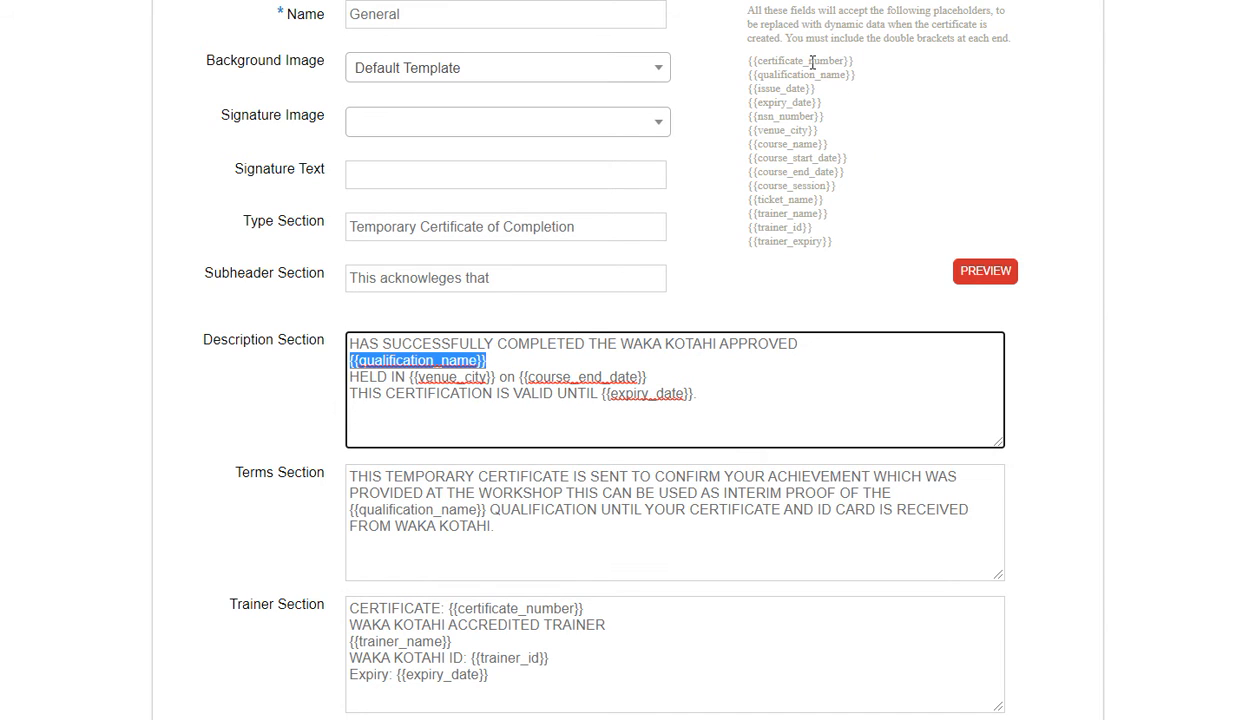
click(400, 378)
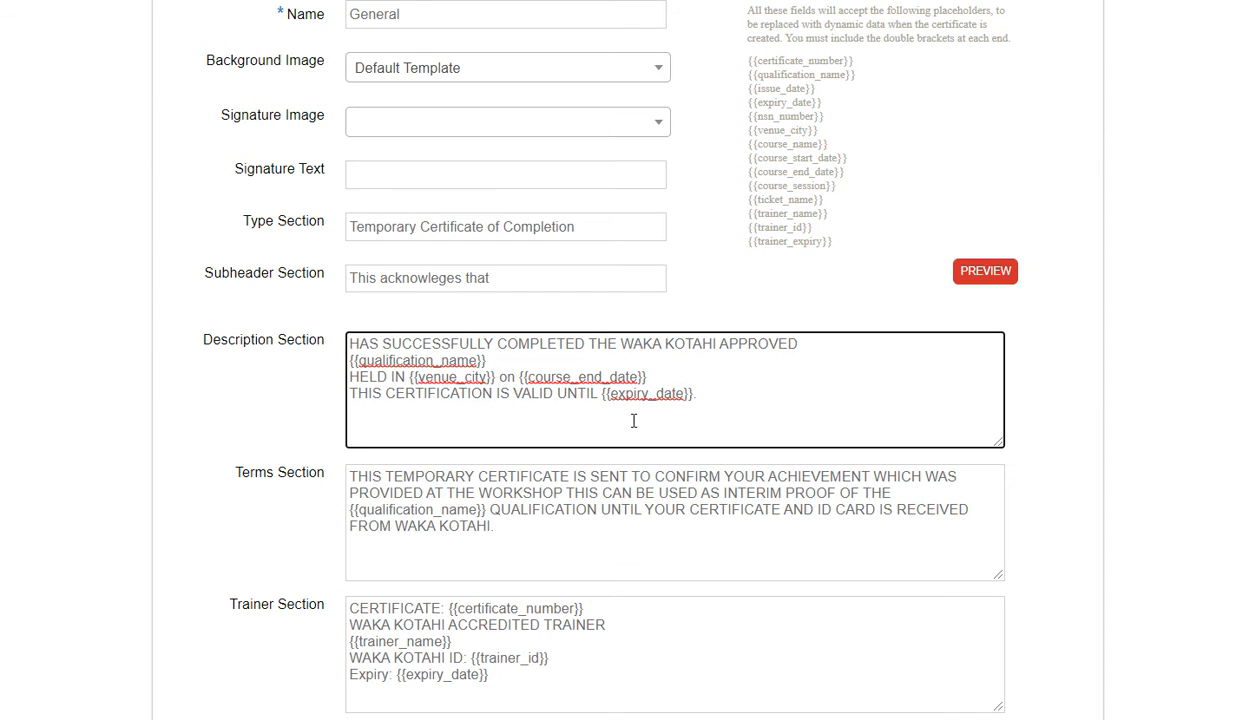
scroll(493, 543, down, 2)
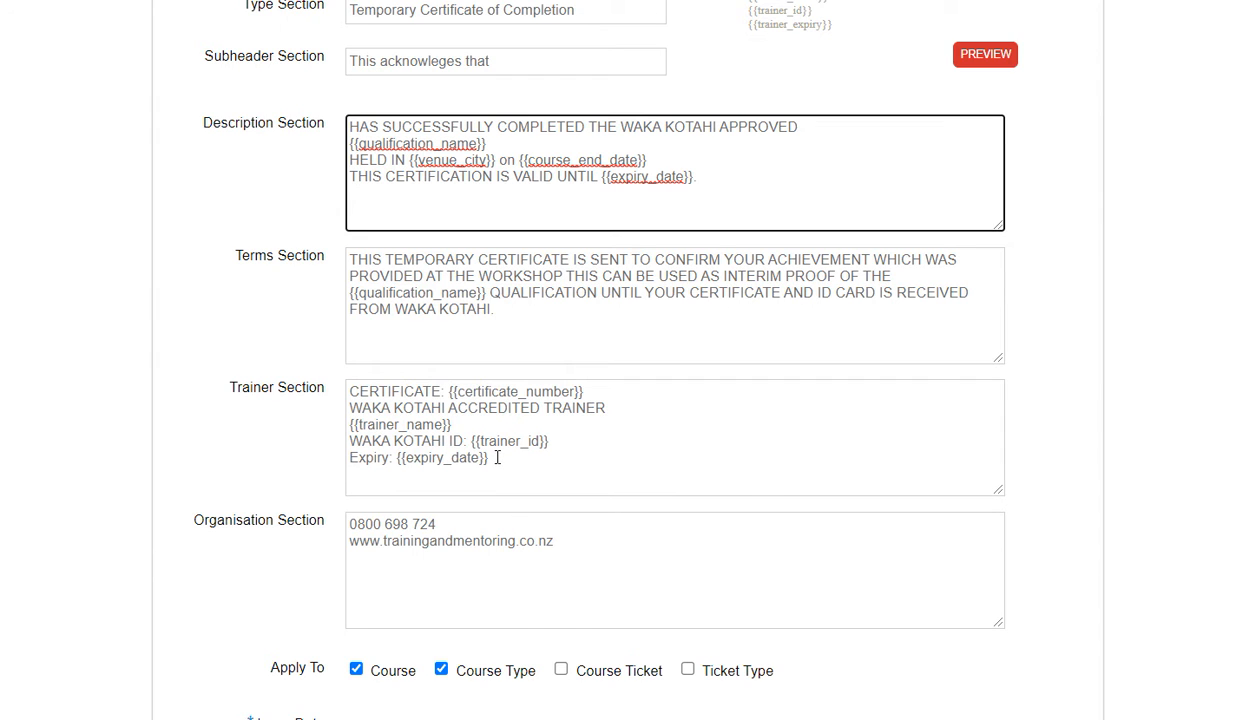
drag(346, 427, 528, 468)
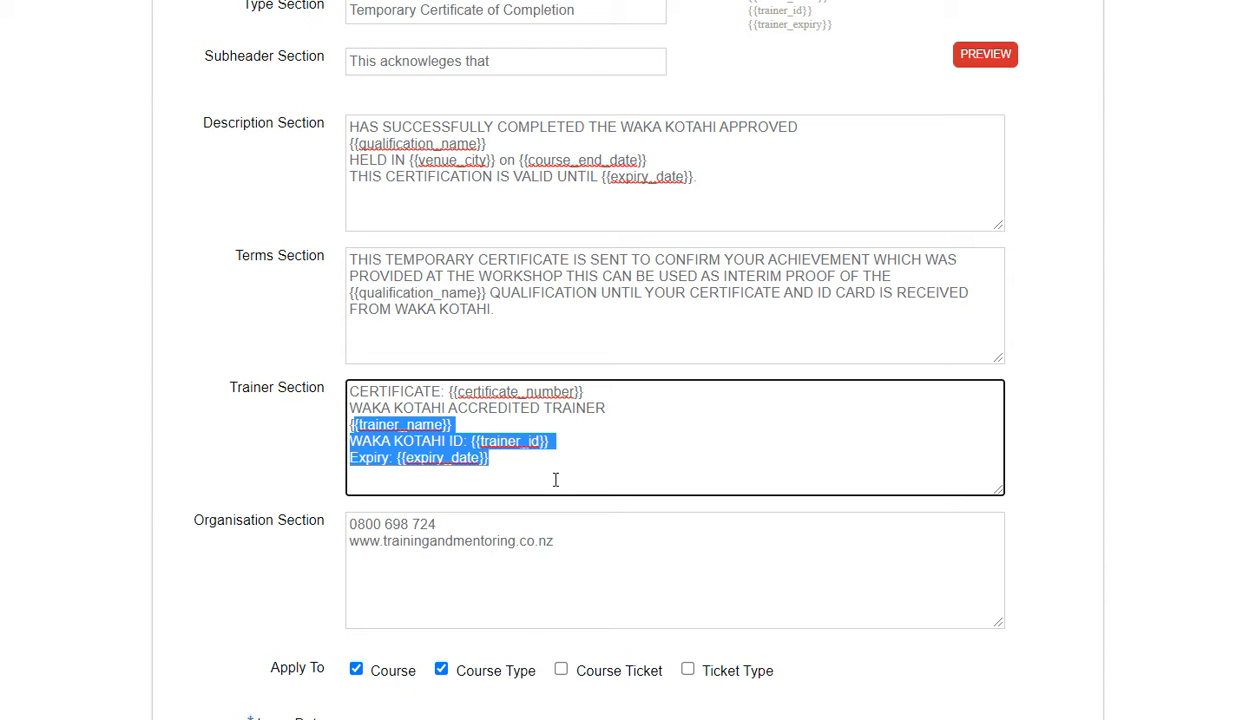
scroll(559, 473, down, 1)
scroll(556, 481, down, 3)
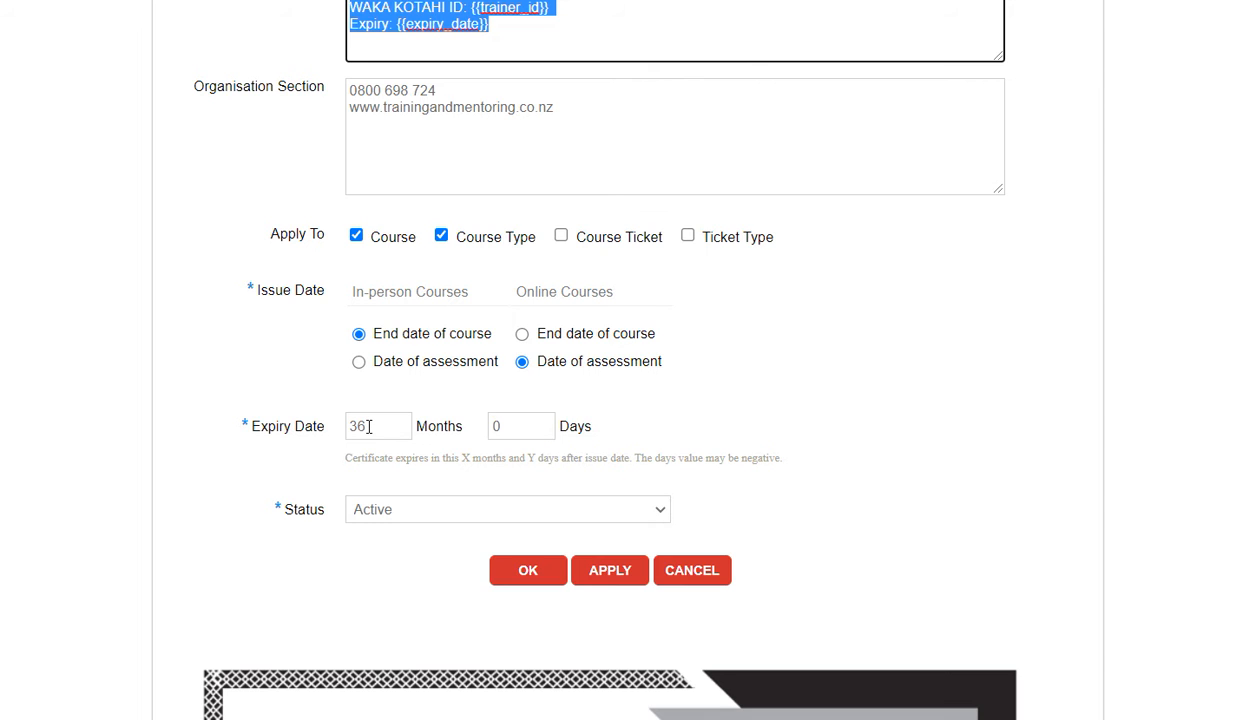
Try an expiry offset of -1 days on the General certificate and clear the entry.
click(512, 426)
drag(512, 426, 490, 426)
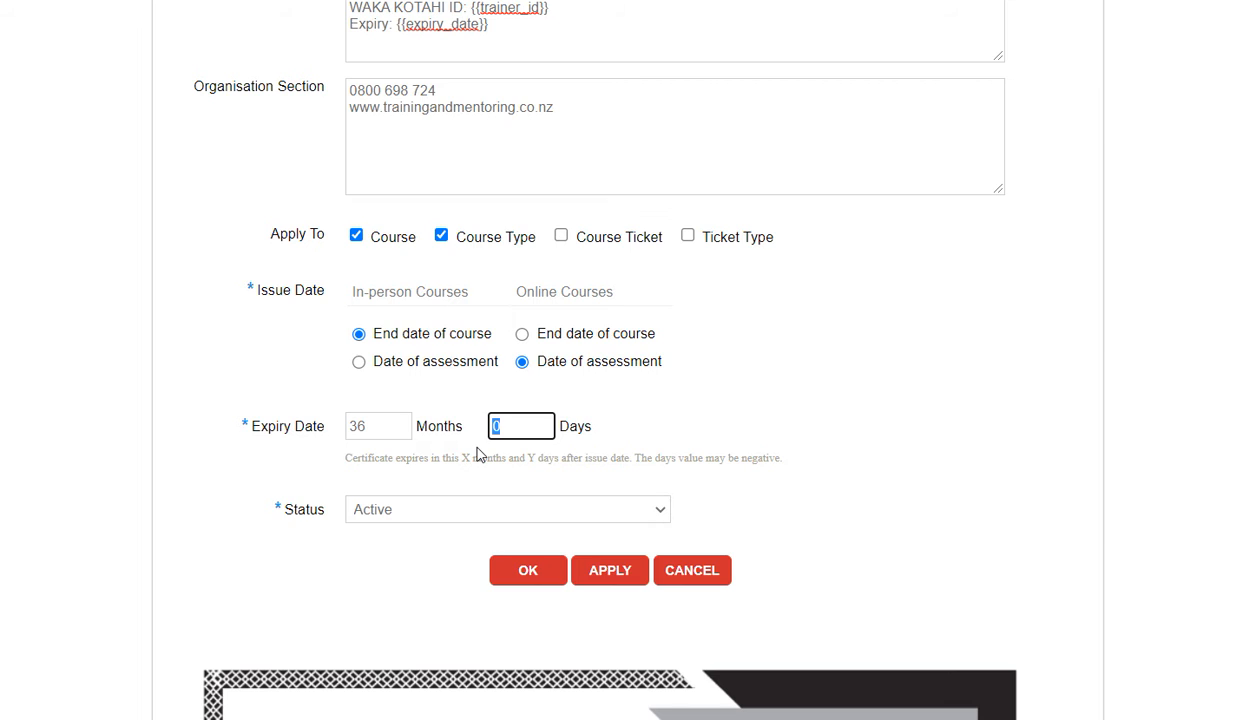
text(-1)
key(BackSpace)
key(BackSpace)
Open the STMS U certificate template and examine the course start and end date placeholders in its description section.
scroll(855, 361, up, 1)
scroll(855, 361, up, 7)
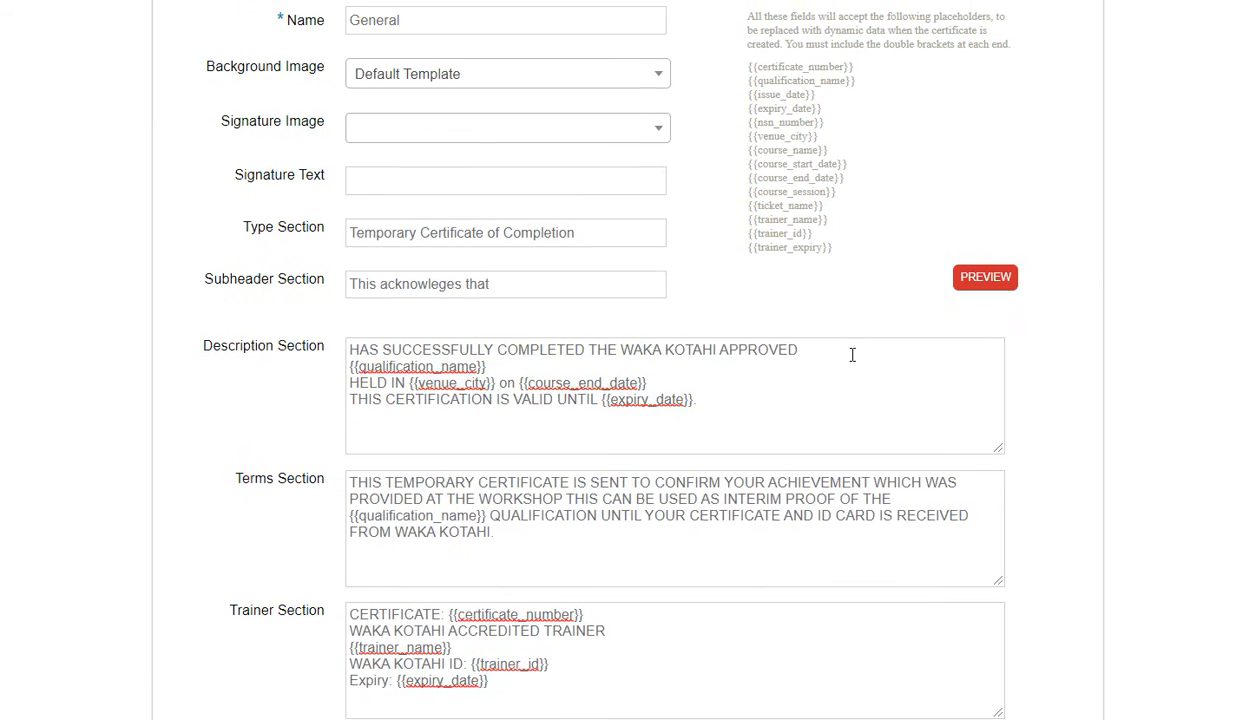
scroll(852, 355, down, 1)
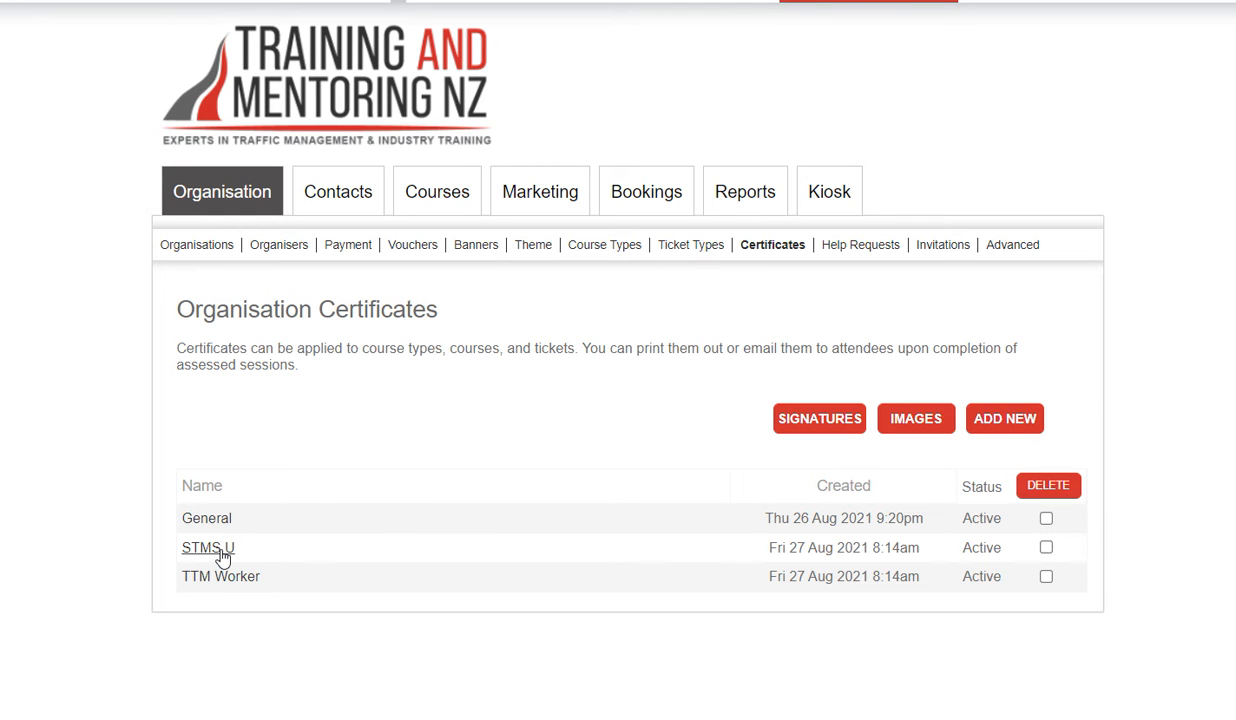
click(221, 553)
scroll(478, 550, down, 3)
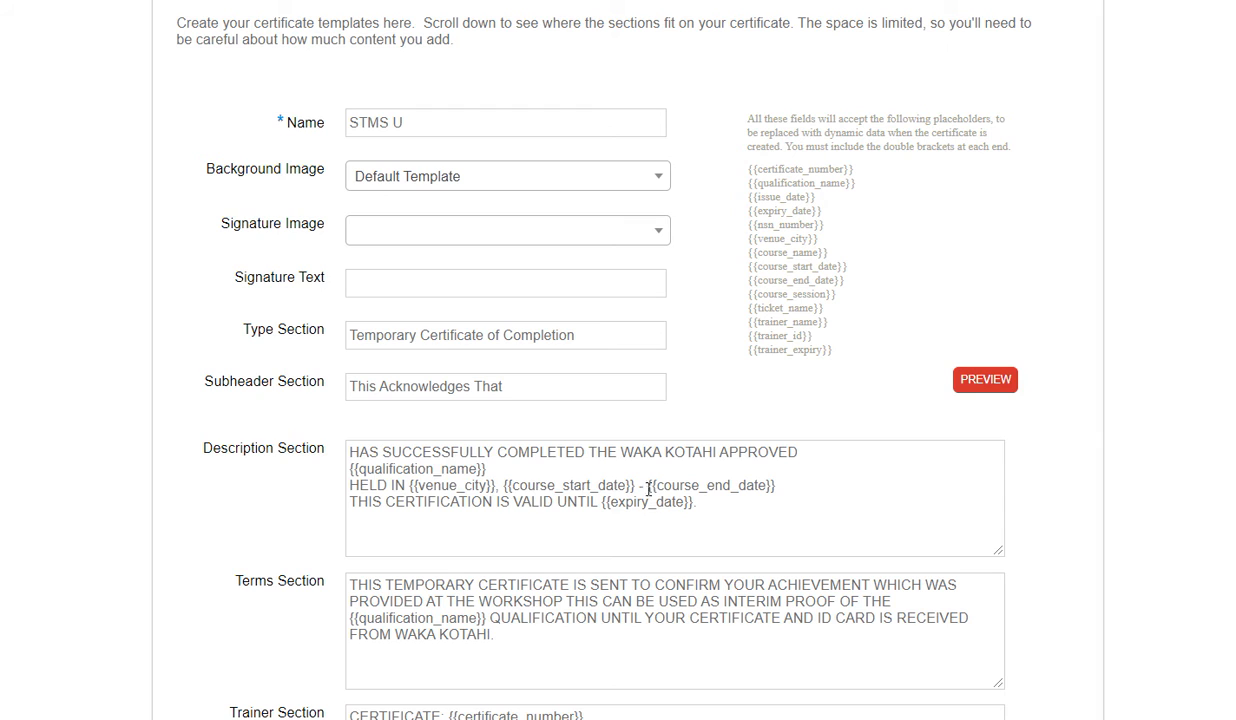
drag(777, 486, 505, 487)
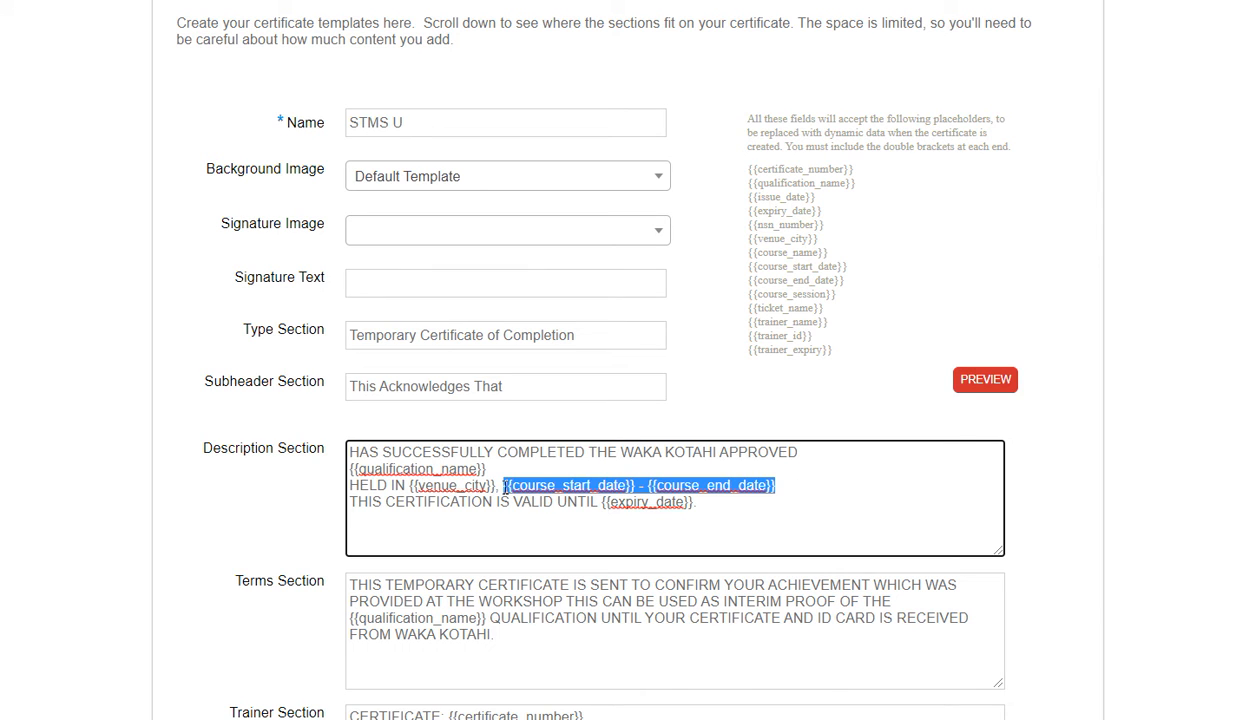
drag(505, 487, 509, 484)
mouse_move(510, 481)
mouse_down()
mouse_move(491, 466)
mouse_move(502, 477)
mouse_up()
scroll(770, 428, up, 3)
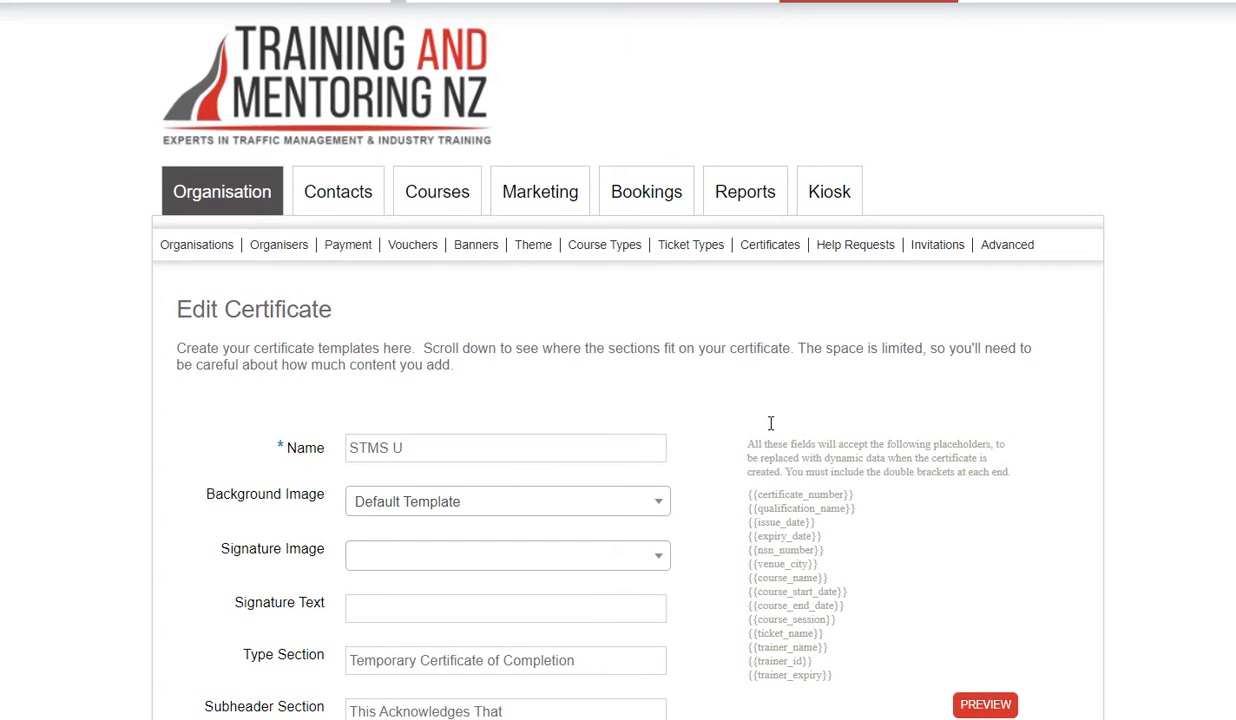
Open the TTM Worker certificate template and review its description, terms, trainer and organisation sections.
click(770, 246)
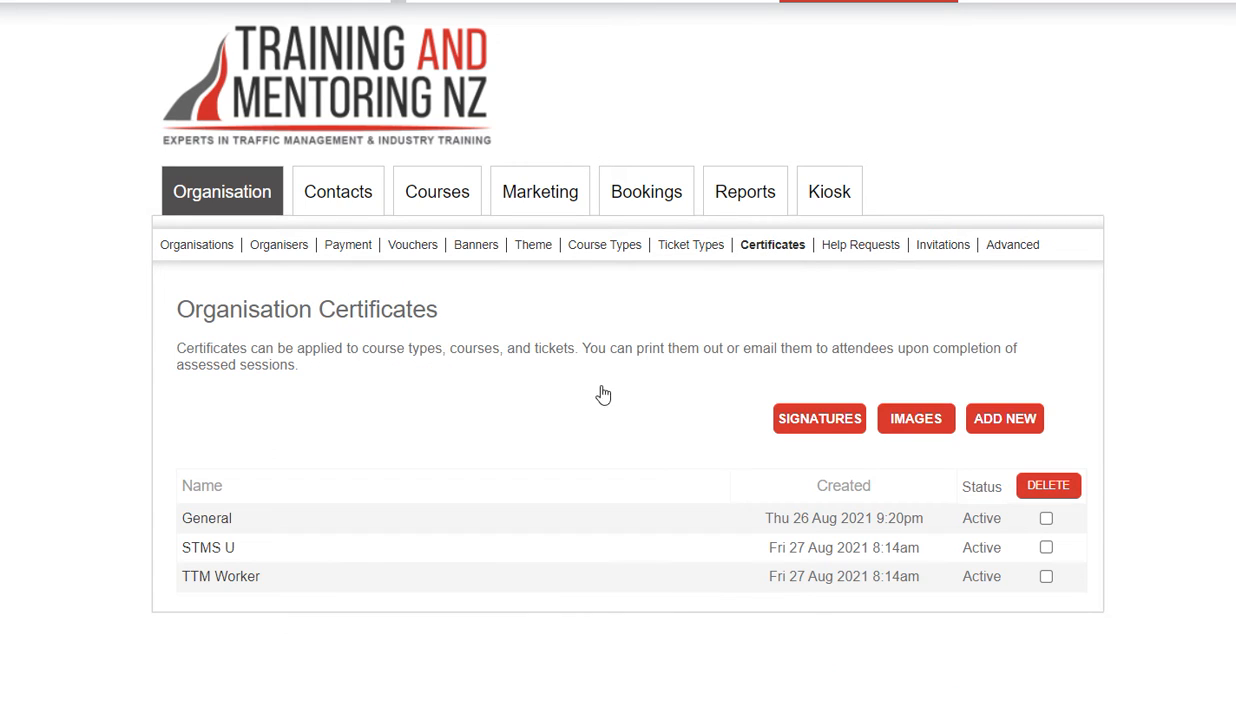
click(240, 578)
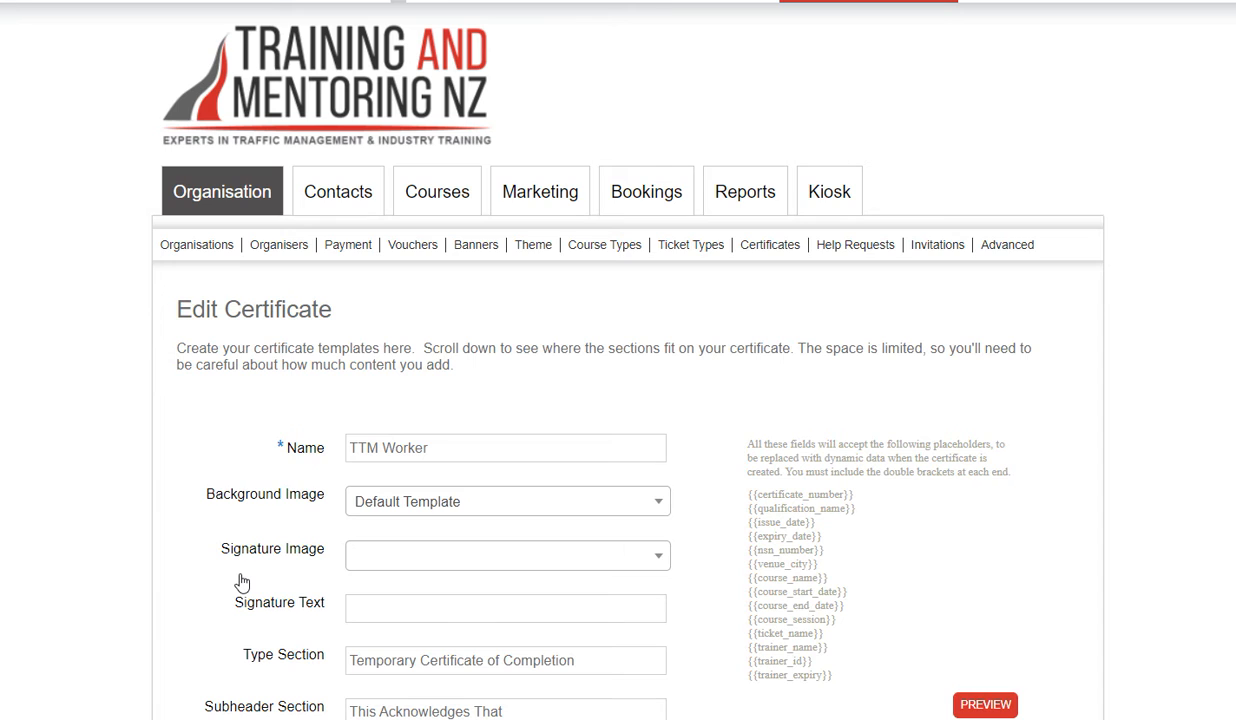
scroll(505, 535, down, 6)
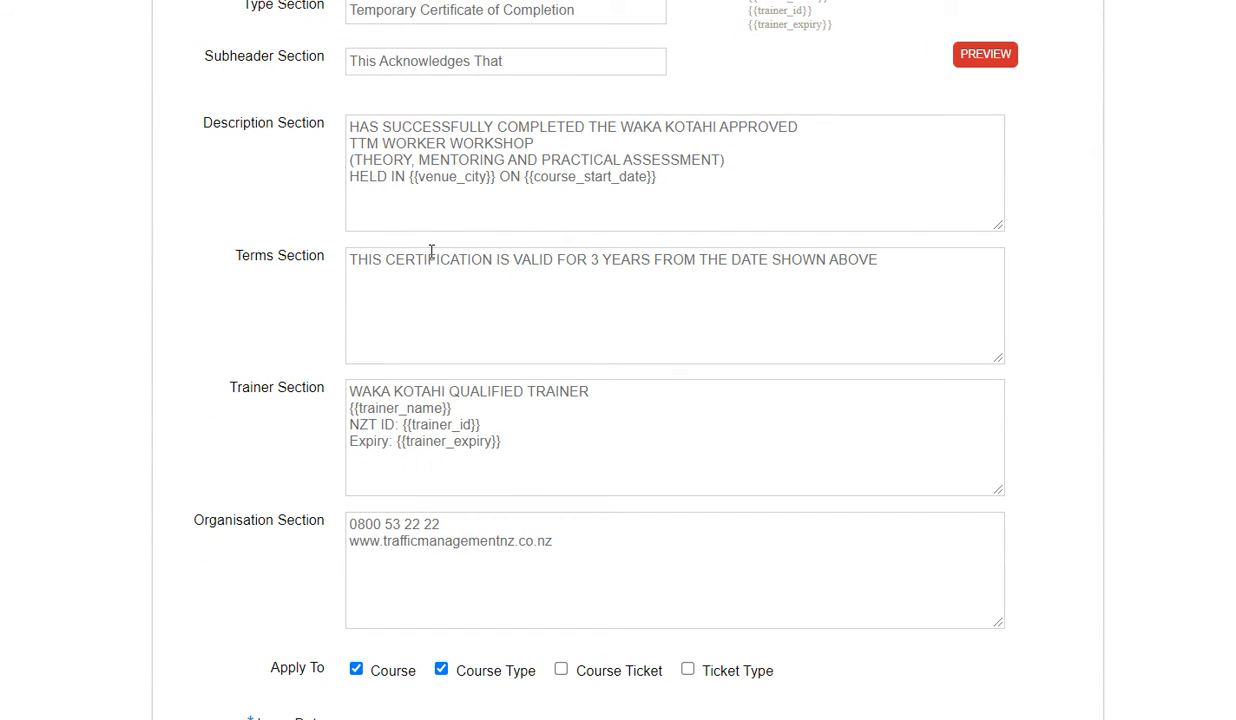
scroll(431, 252, up, 6)
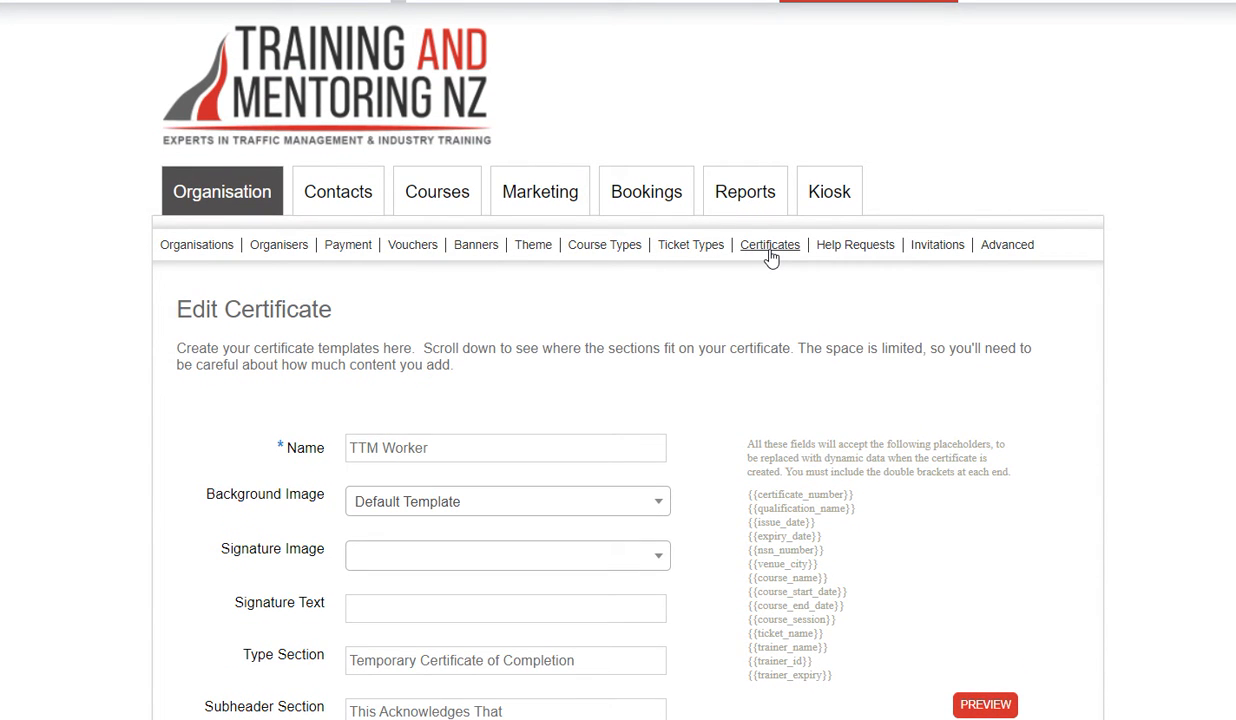
Open the course types list and review the qualification names for STMS cat A and STMS U.
click(617, 250)
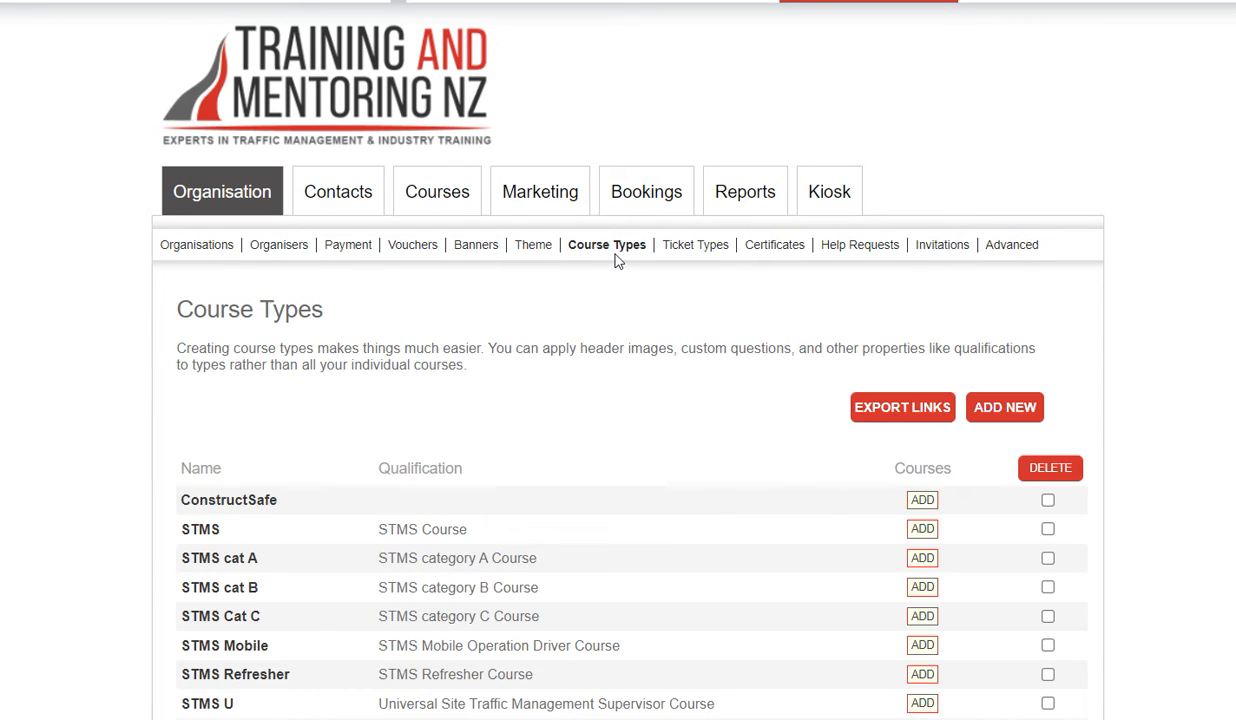
scroll(615, 262, down, 2)
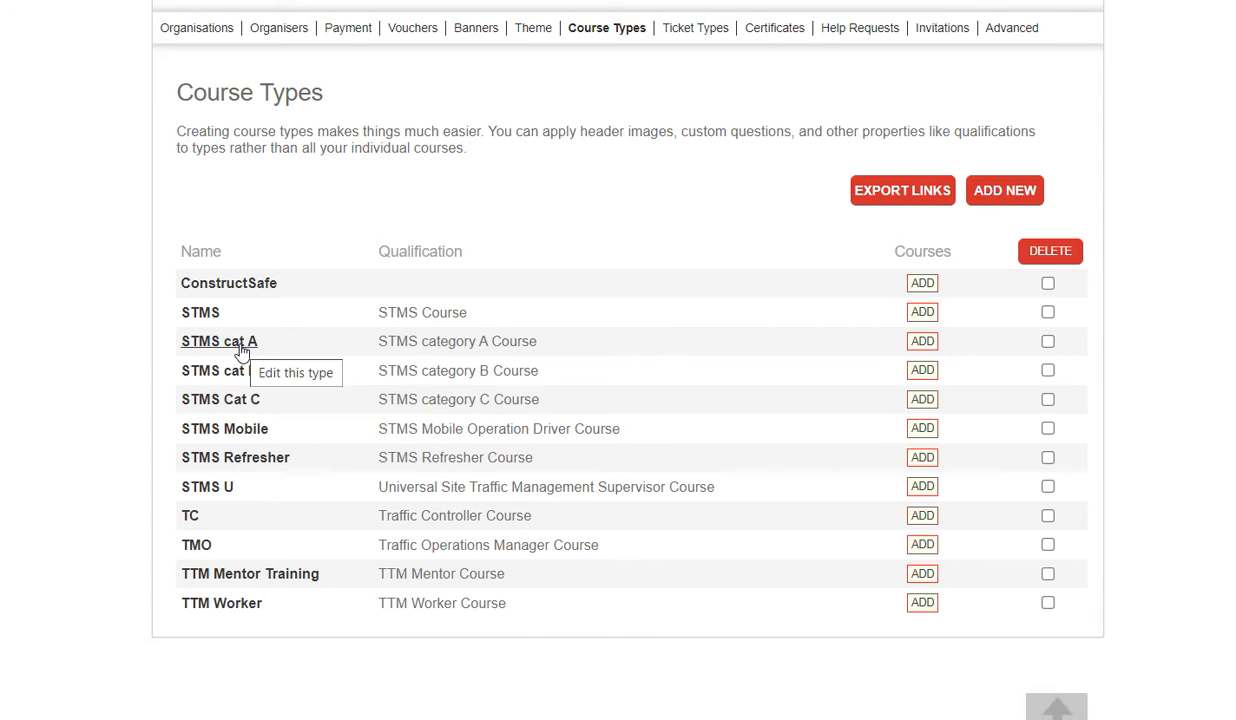
drag(385, 343, 552, 343)
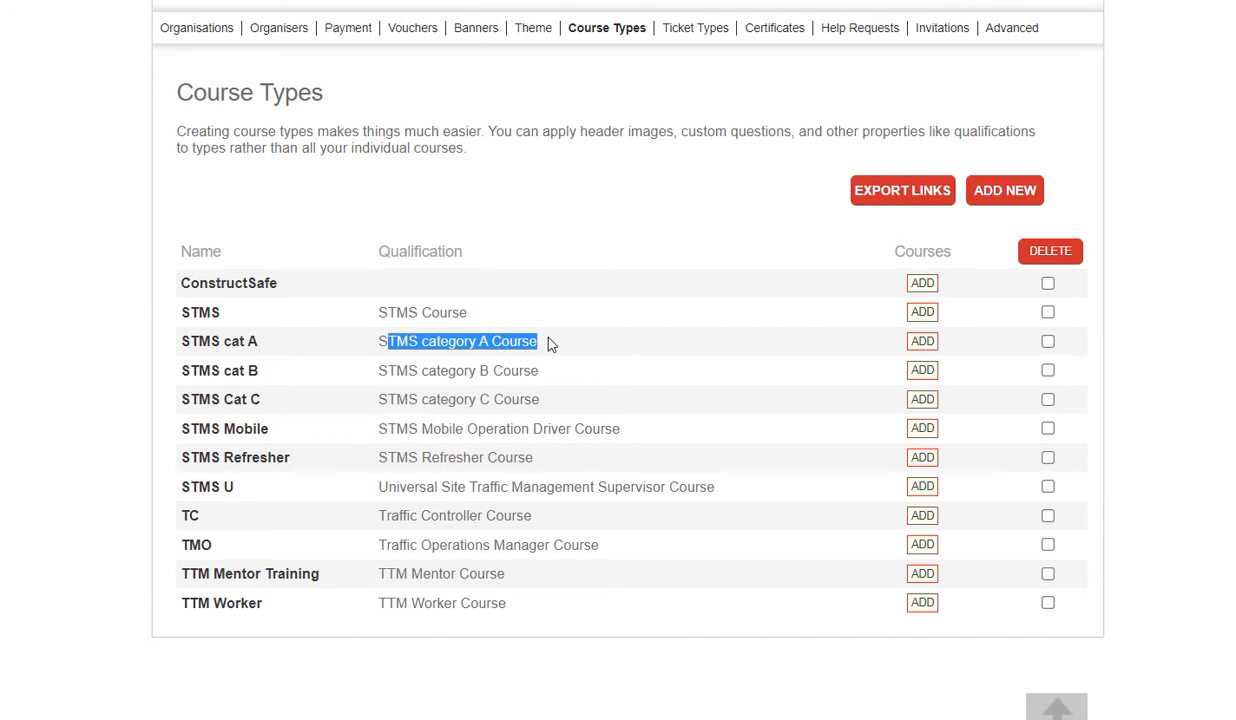
drag(380, 487, 748, 492)
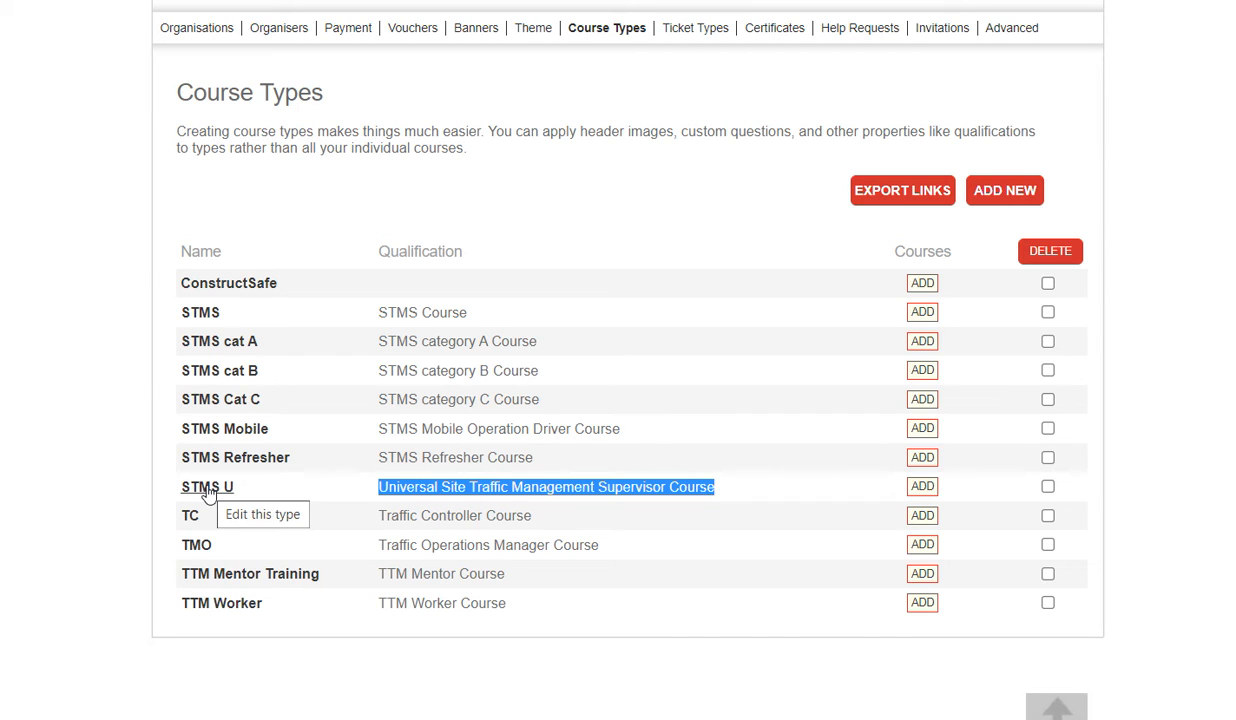
Open the STMS course type for editing and go to its certificate settings.
click(210, 314)
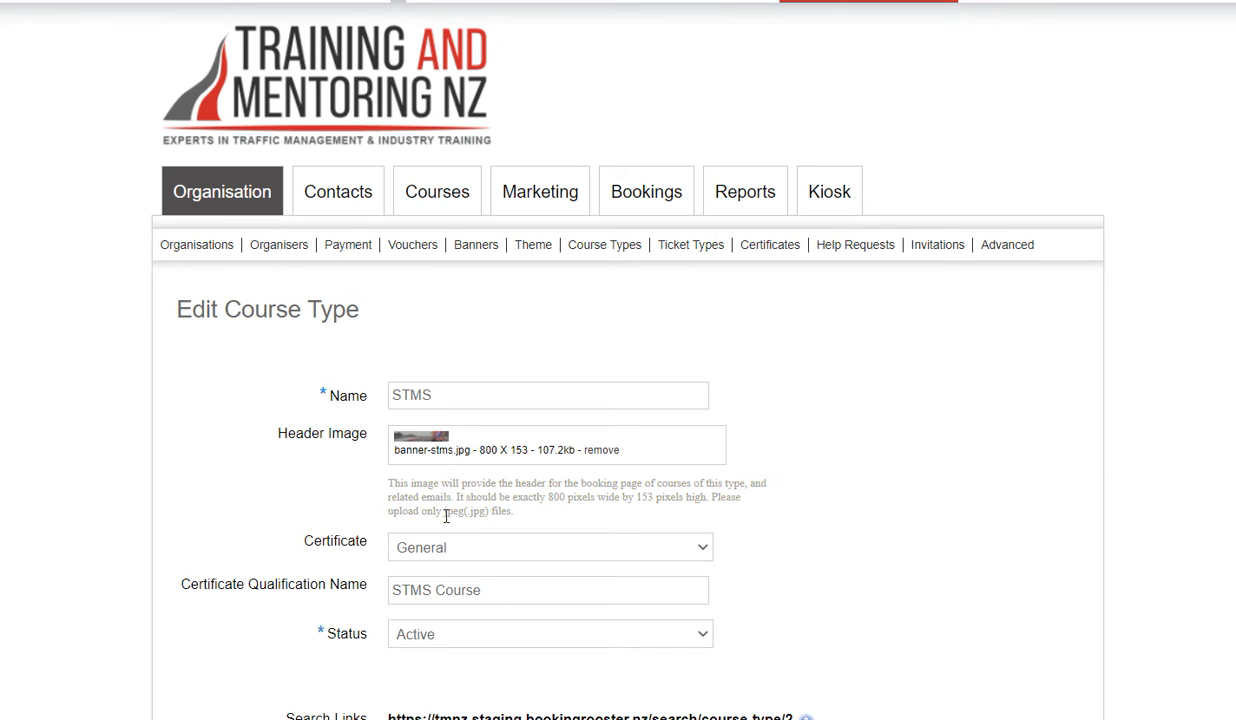
scroll(434, 532, down, 2)
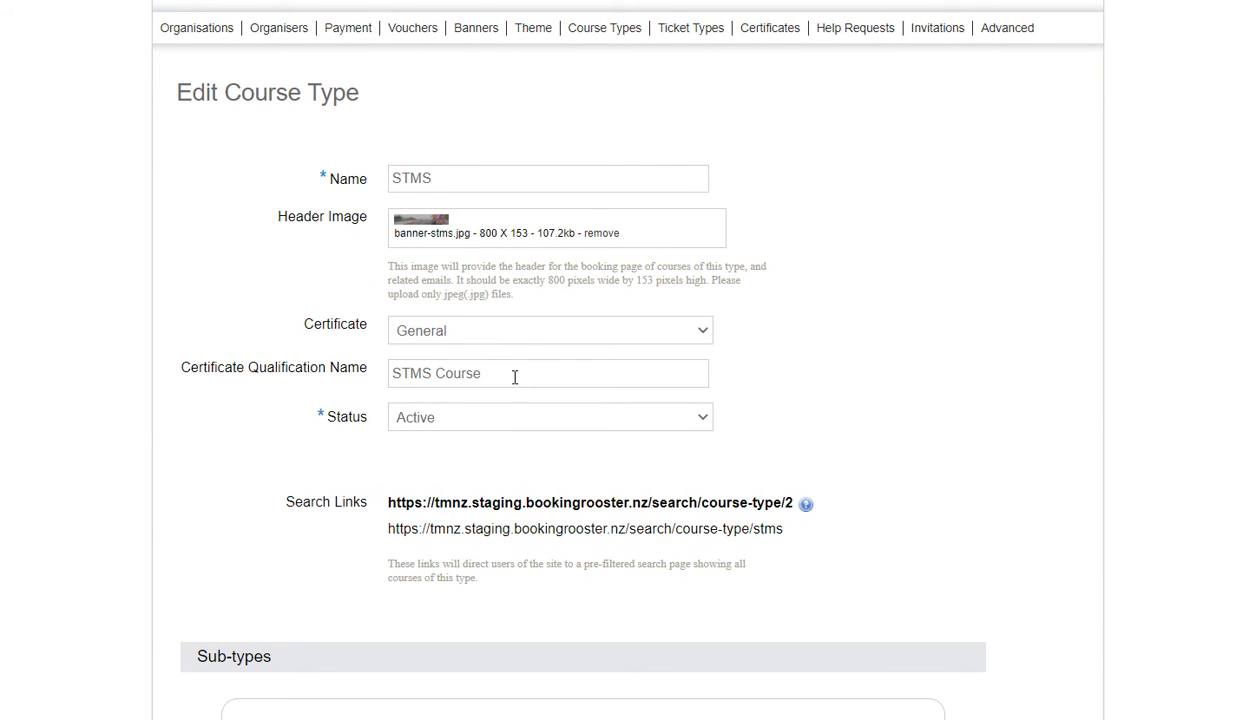
Try replacing "STMS" with "Site ...." in the certificate qualification name, and restore "STMS".
click(433, 374)
drag(433, 374, 388, 366)
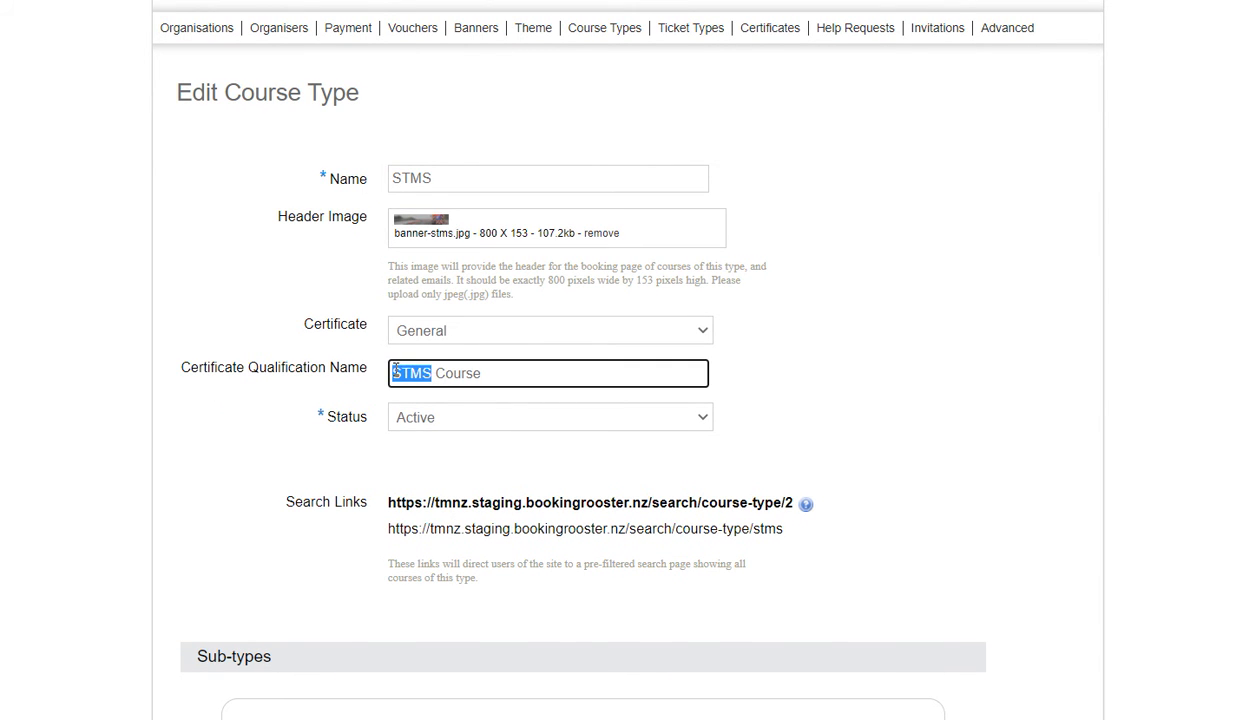
text(Site)
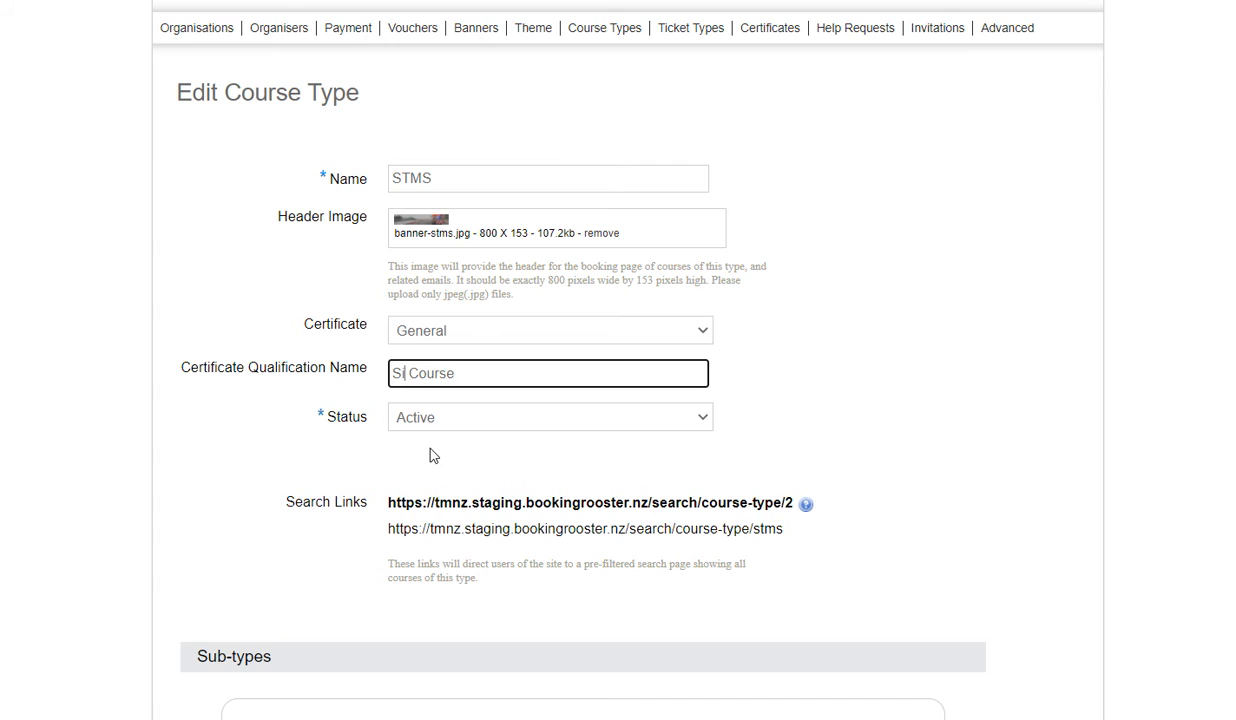
text( ....)
key(BackSpace)
key(BackSpace)
key(BackSpace)
key(BackSpace)
key(BackSpace)
key(BackSpace)
key(BackSpace)
key(BackSpace)
text(TMS)
Save the STMS course type and check the STMS cat A qualification name in the course types list.
scroll(422, 375, down, 3)
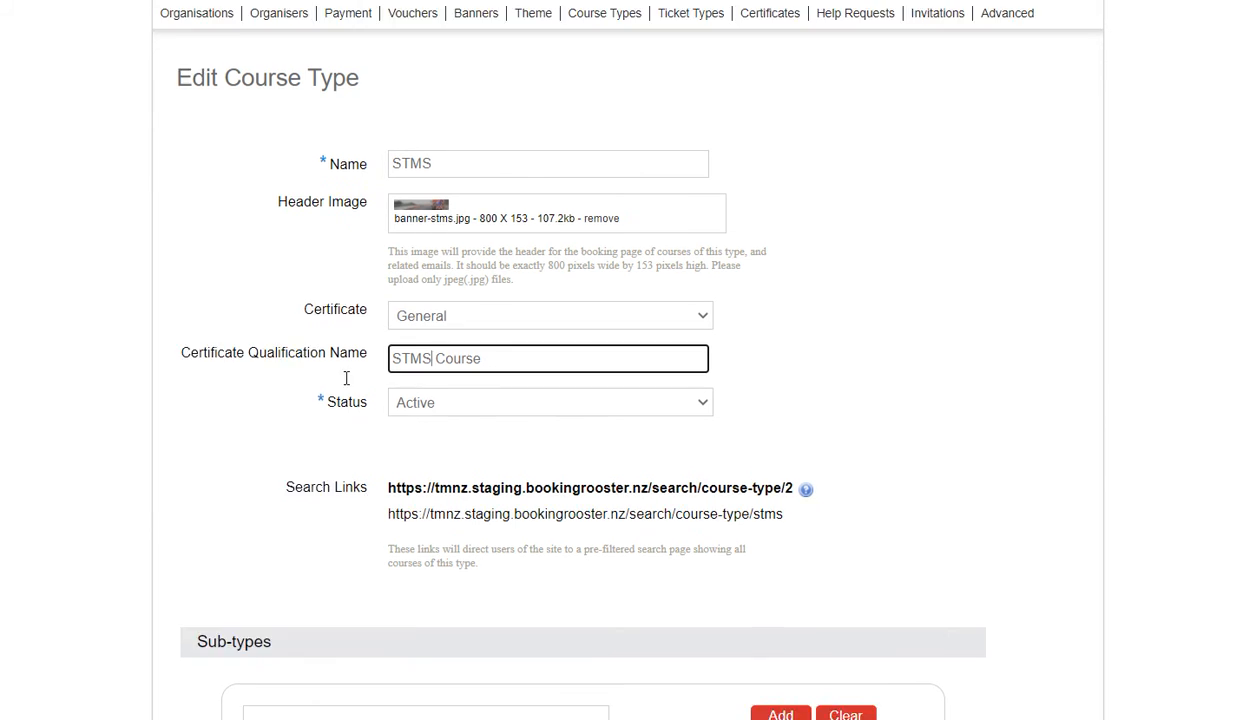
scroll(556, 400, down, 4)
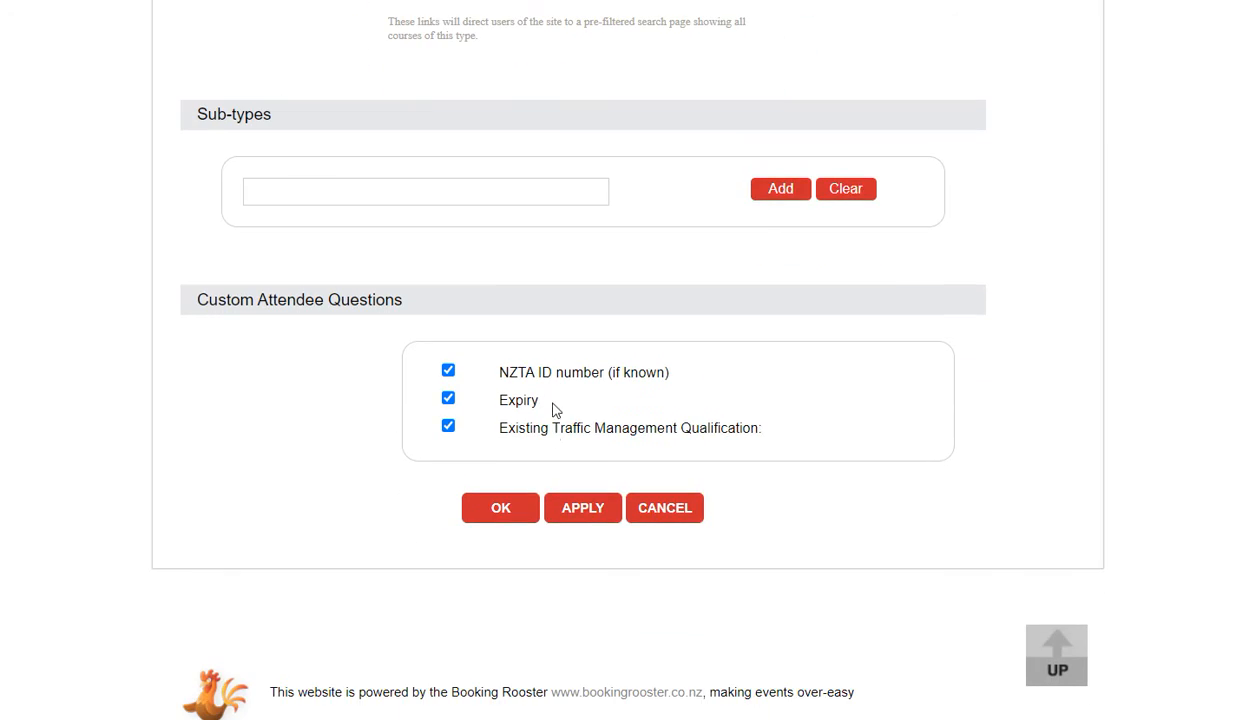
click(520, 497)
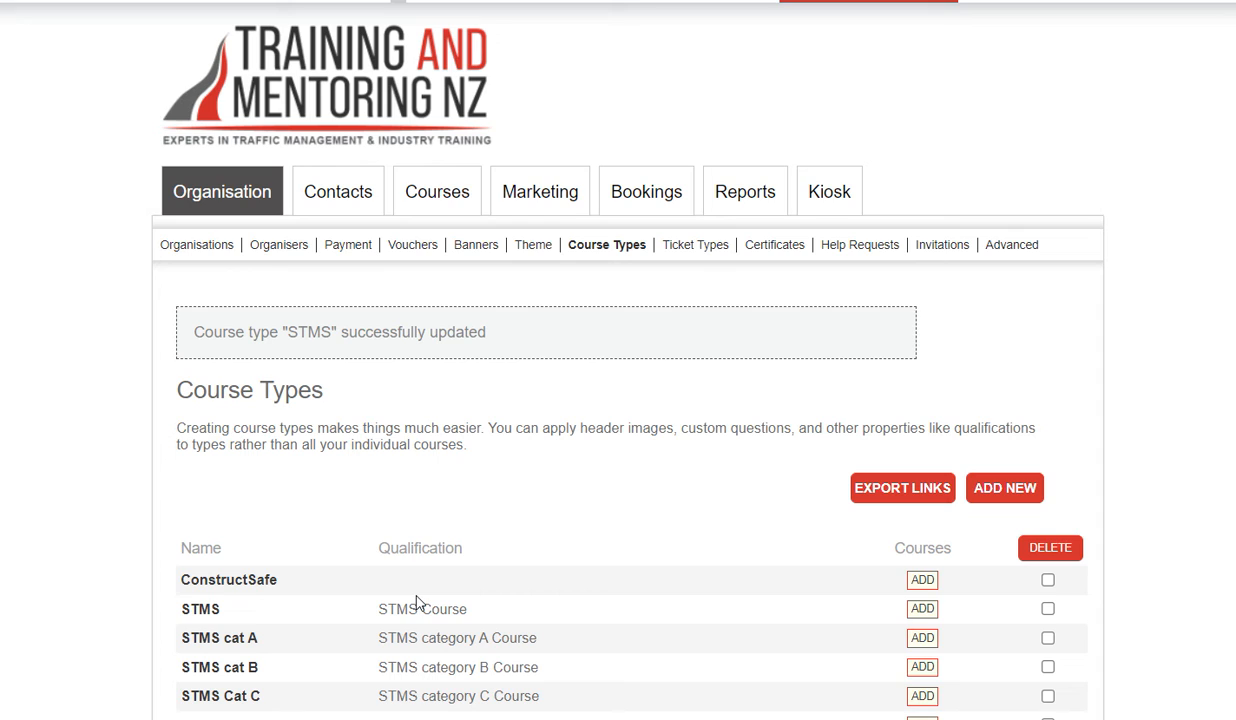
drag(380, 640, 541, 651)
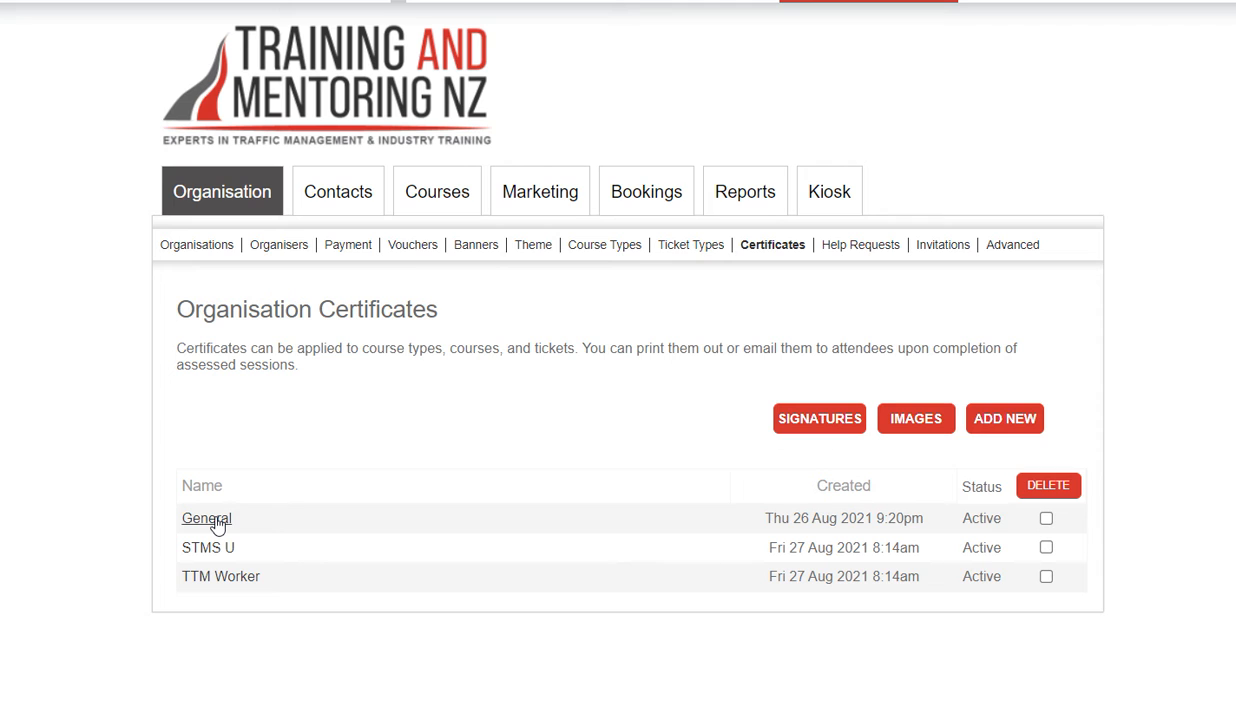
Open the General certificate template, generate its preview and save the PDF under the suggested file name.
click(216, 520)
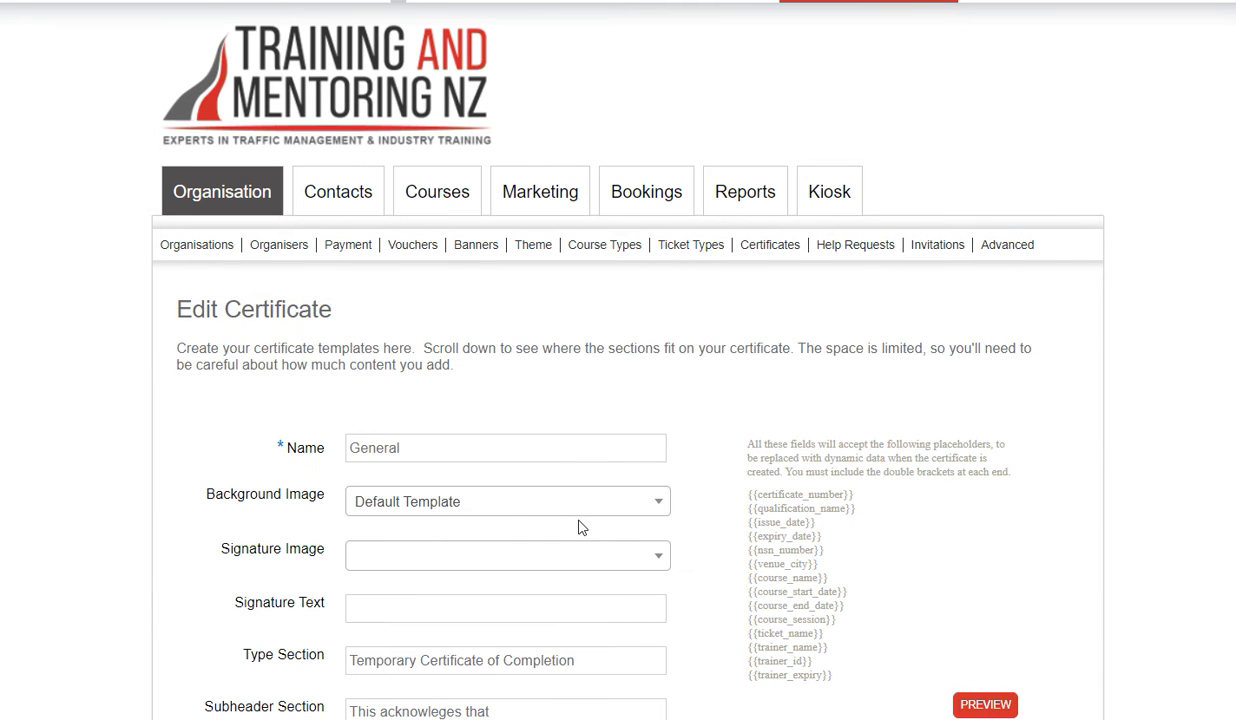
scroll(828, 563, down, 3)
click(1008, 386)
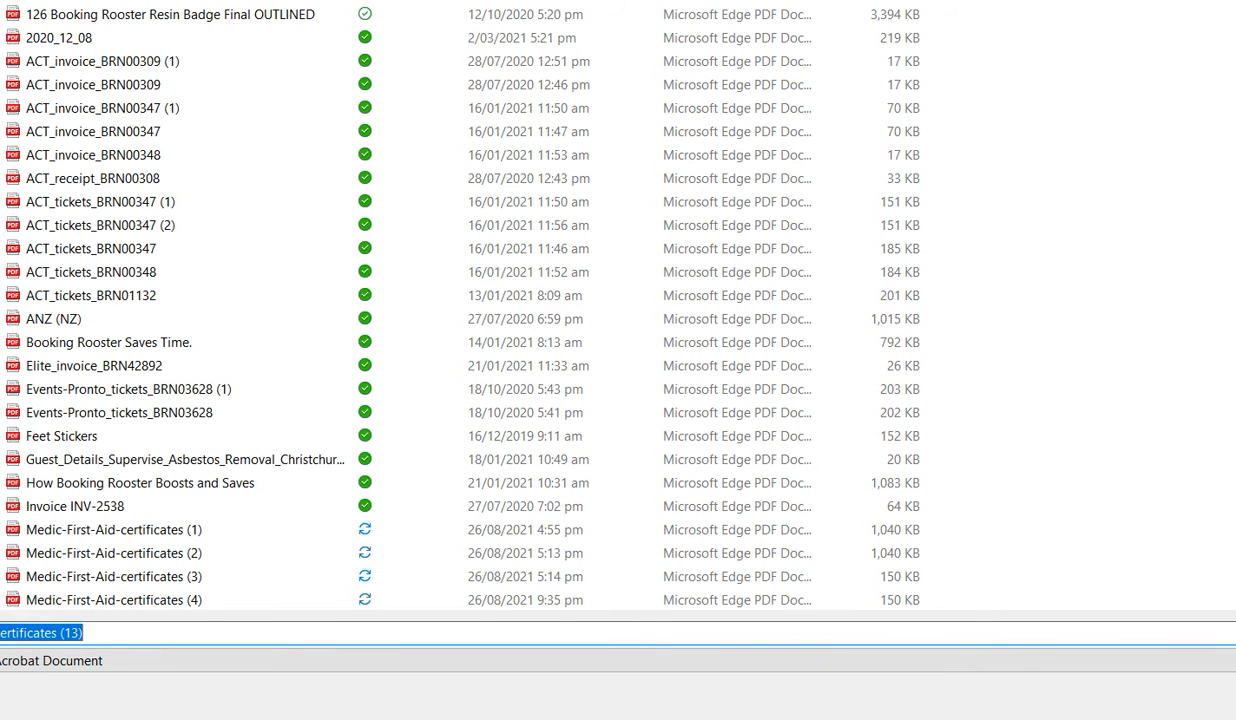
key(Return)
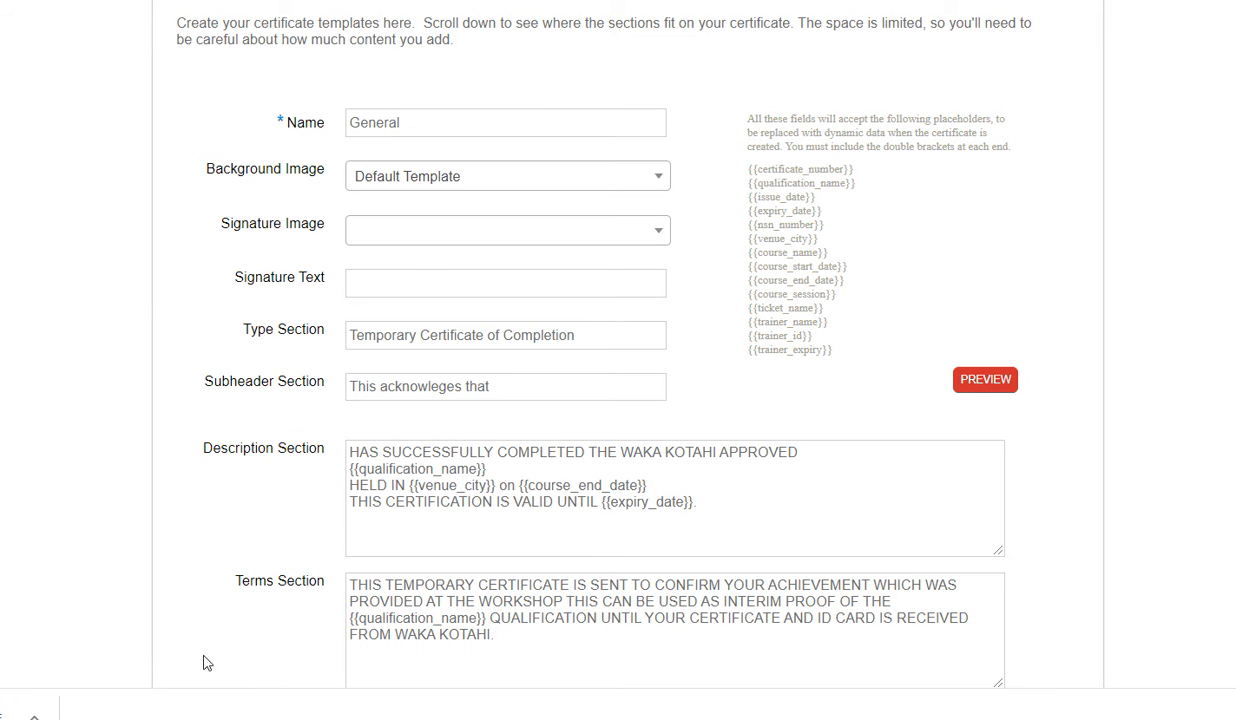
Open the saved General certificate preview, examine where the qualification name sits on it, and close the preview.
click(22, 708)
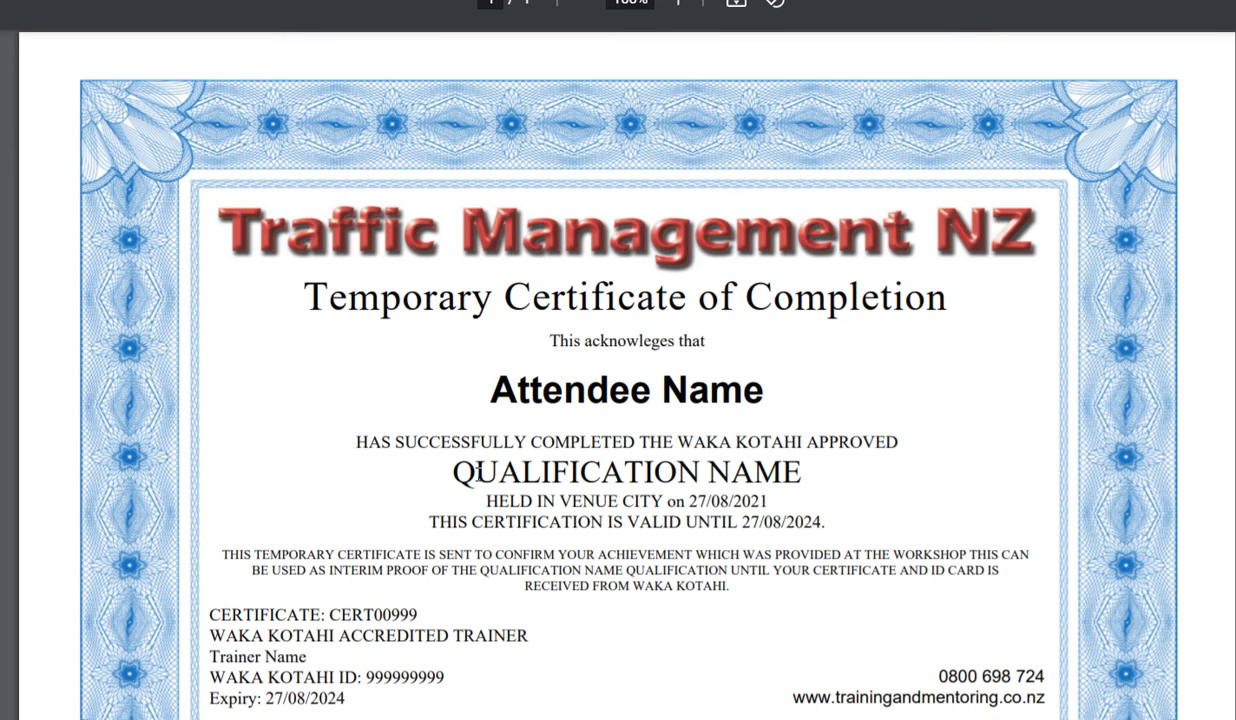
drag(447, 456, 798, 485)
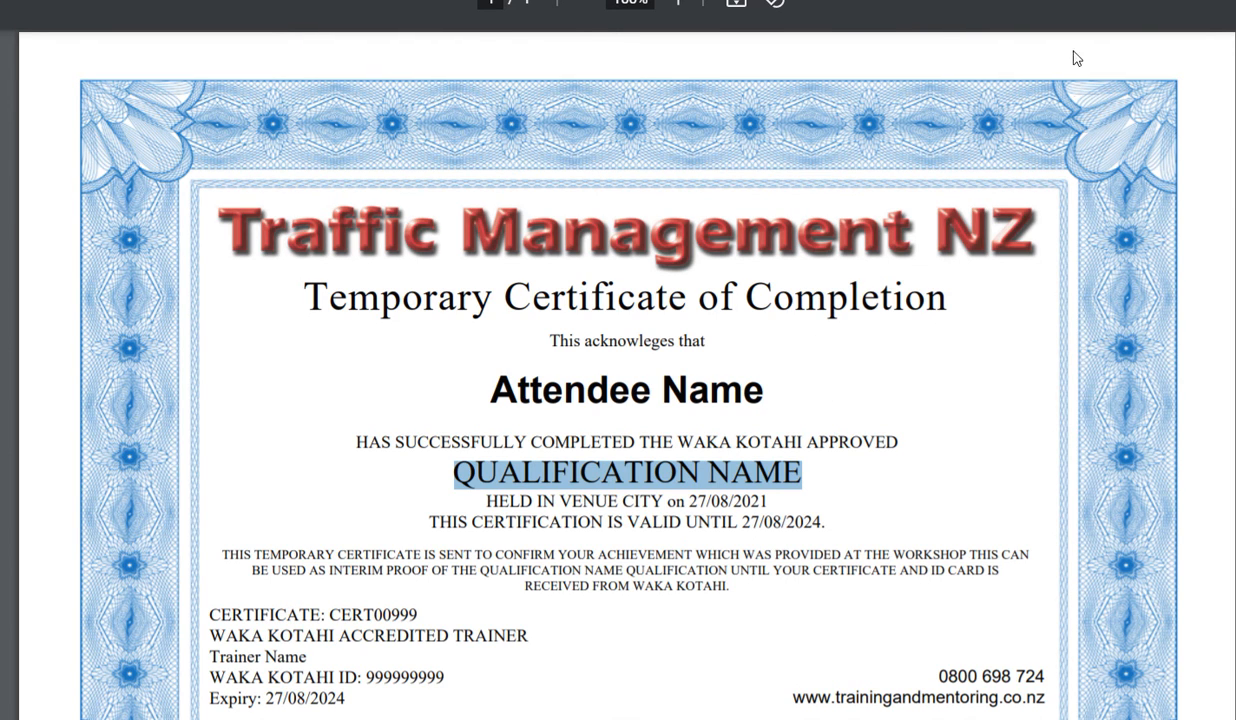
click(1149, 3)
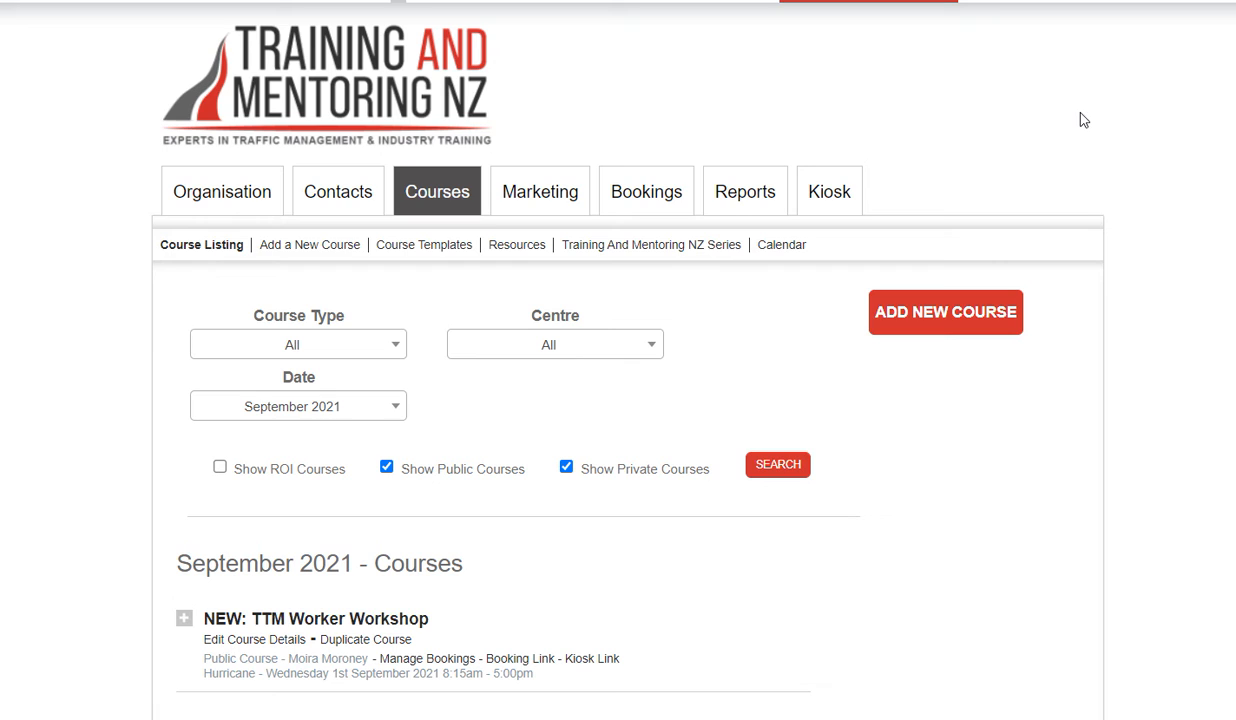
Open the NEW: TTM Worker Workshop course details and examine its certificate template and certificate qualification name.
click(238, 641)
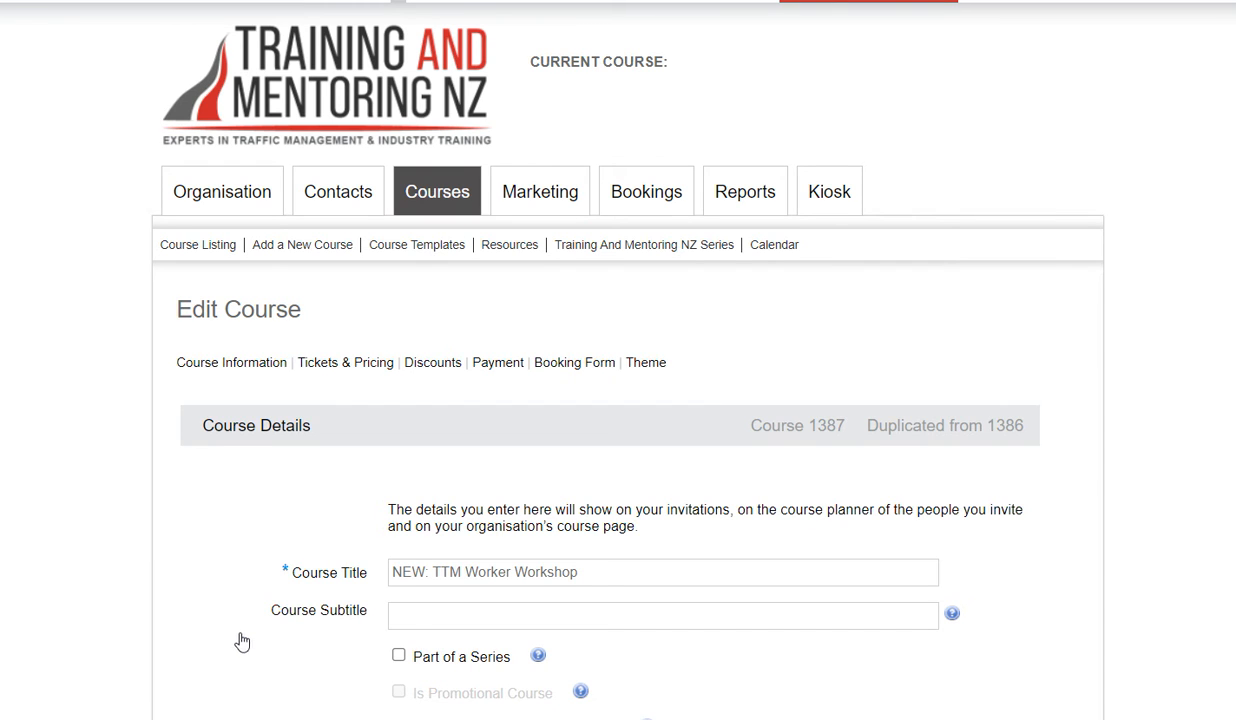
scroll(267, 607, down, 2)
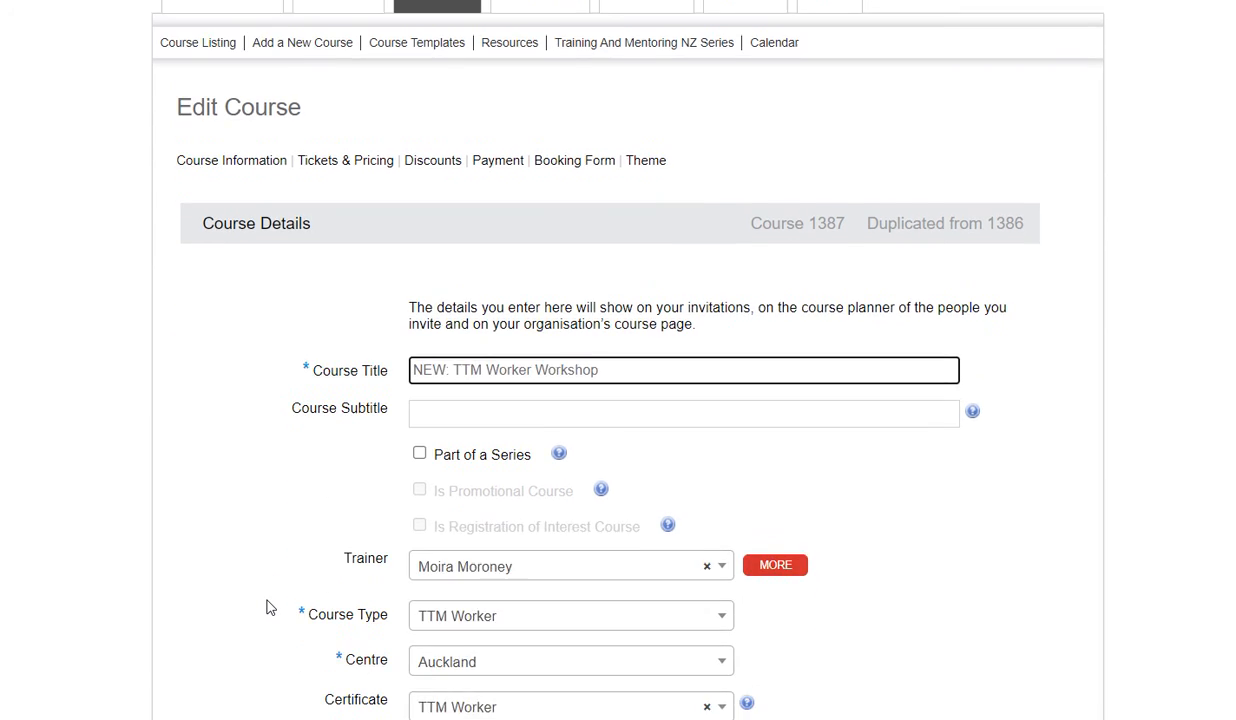
scroll(267, 607, down, 1)
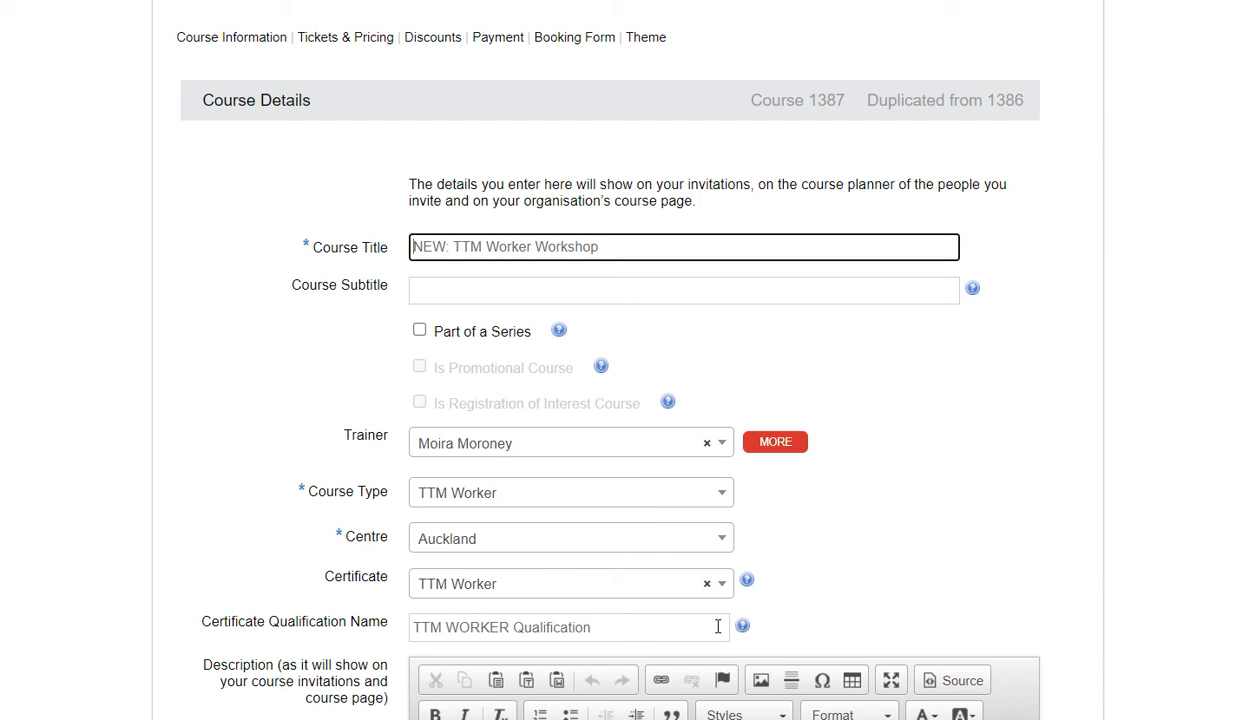
click(514, 626)
drag(514, 626, 624, 632)
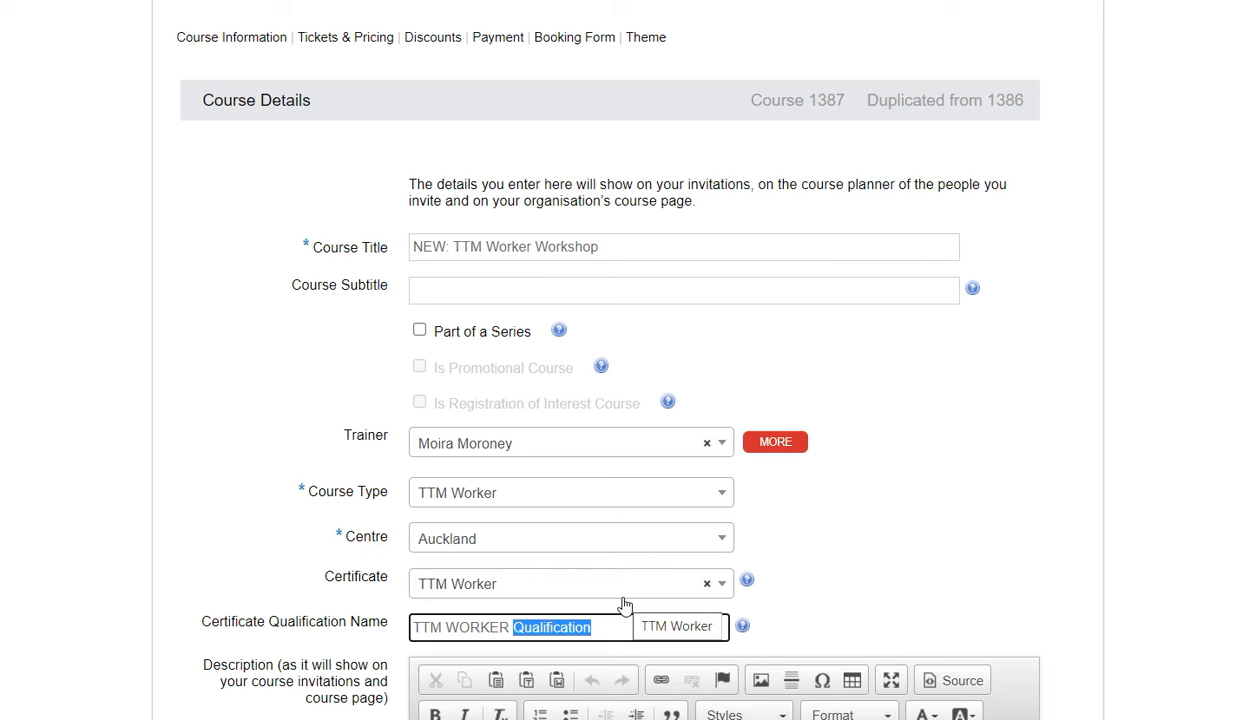
scroll(624, 604, up, 2)
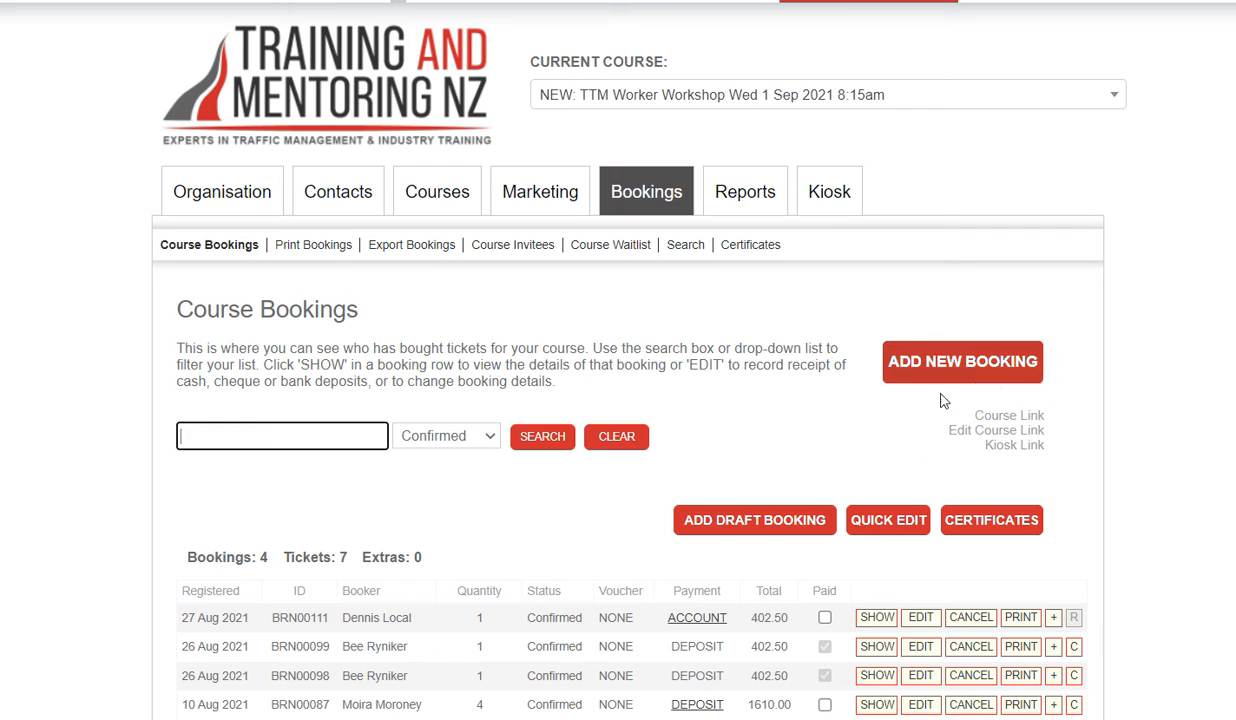
Open the TTM Worker Workshop's kiosk from its course bookings and check the certificate awarded to each attendee.
click(1010, 448)
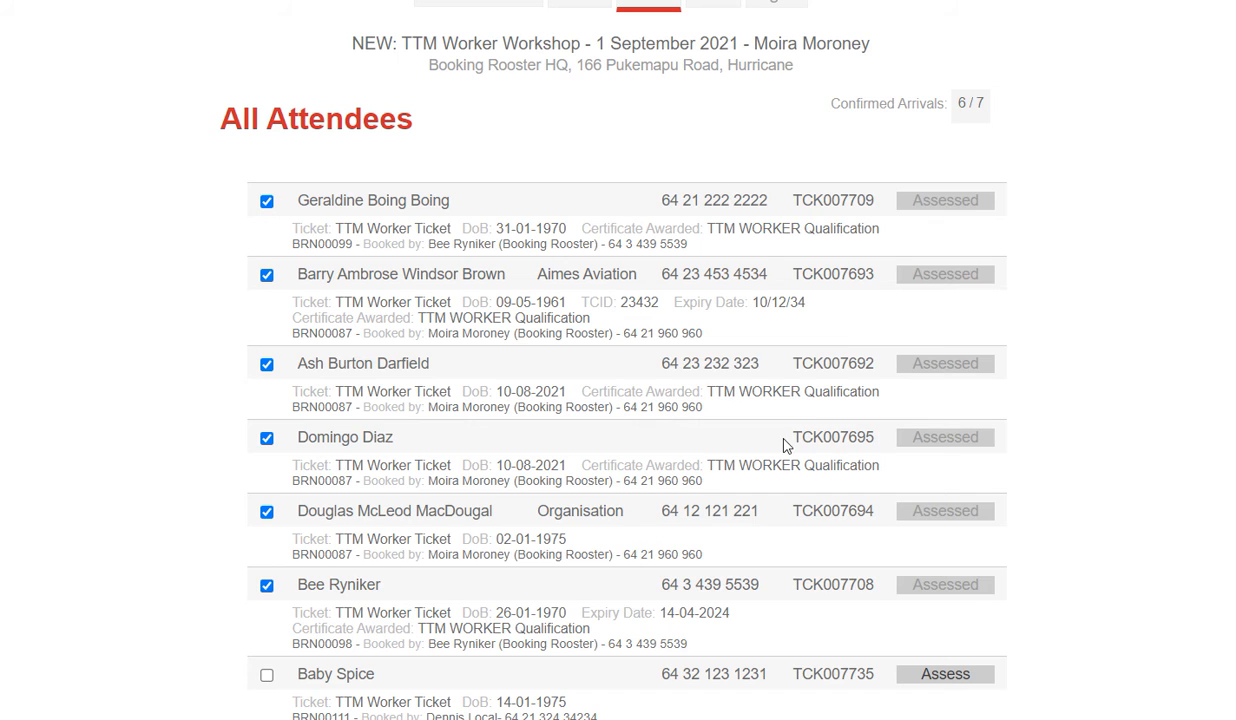
drag(880, 229, 717, 232)
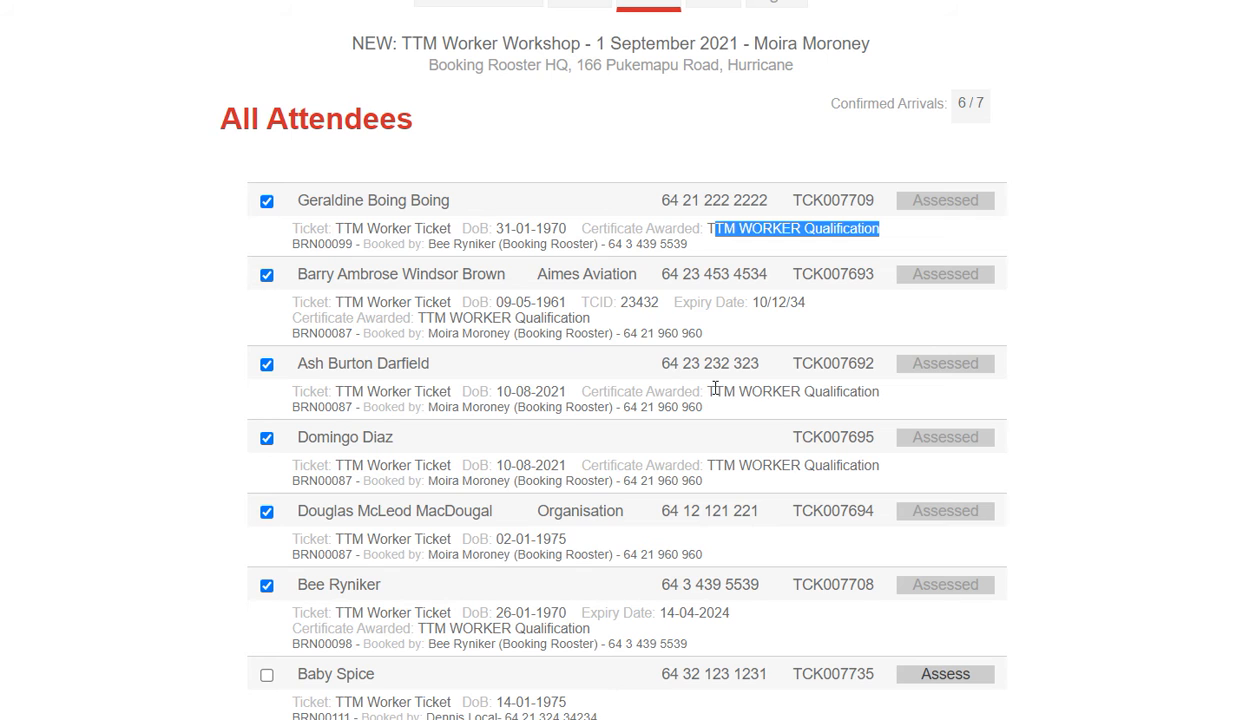
scroll(869, 406, down, 1)
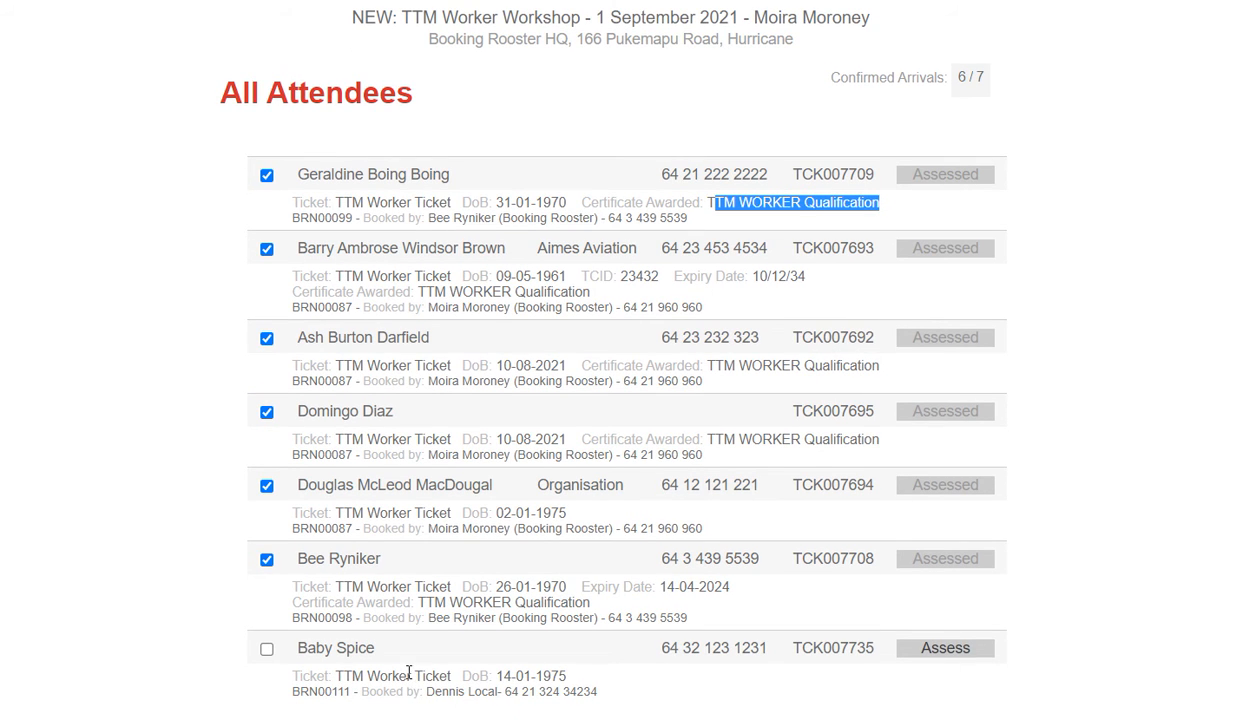
Try assessing the last attendee with Registration Yes, Photo Yes, Final Result Achieved and the TTM WORKER Qualification awarded, and return to the attendee list without saving.
click(950, 650)
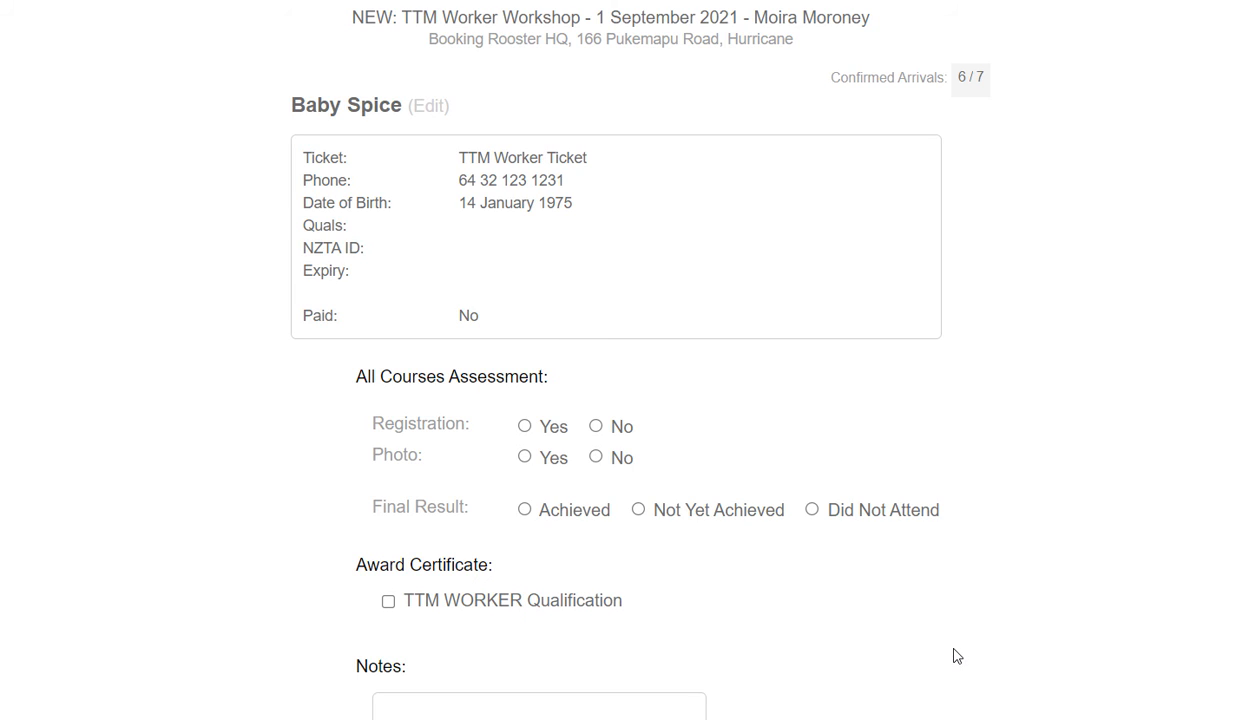
click(524, 426)
click(524, 457)
click(524, 510)
click(388, 603)
scroll(388, 604, up, 1)
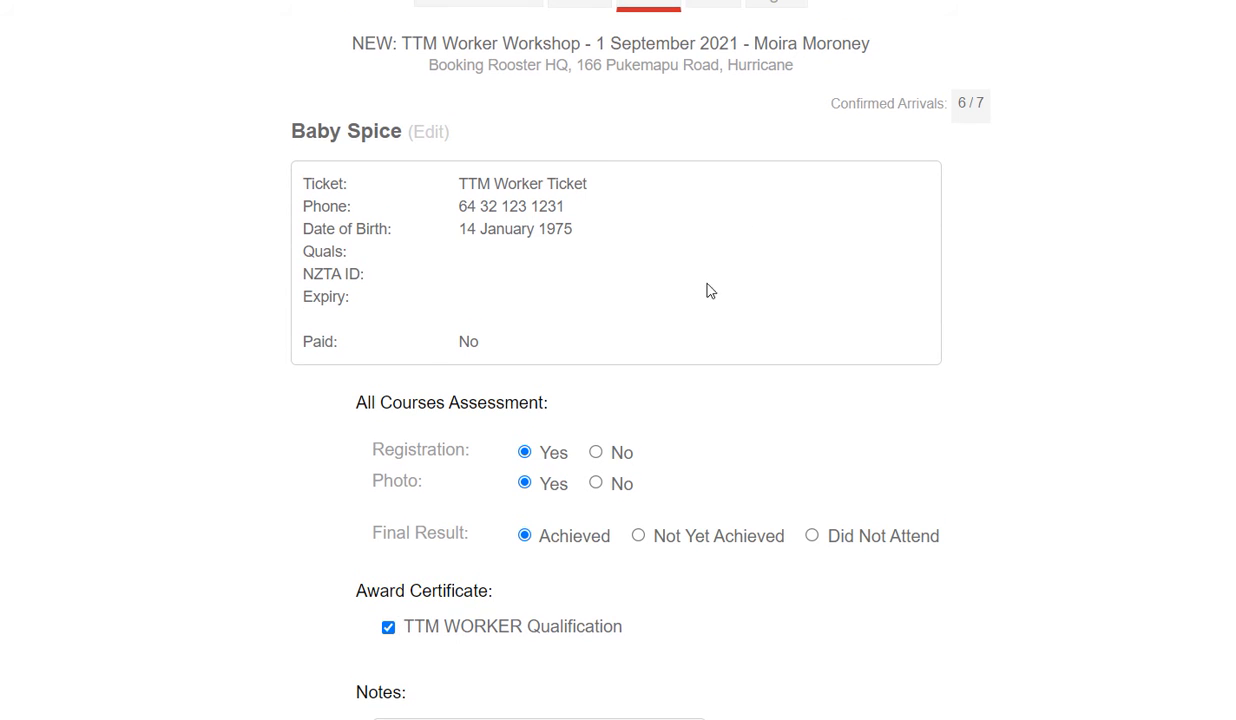
click(643, 8)
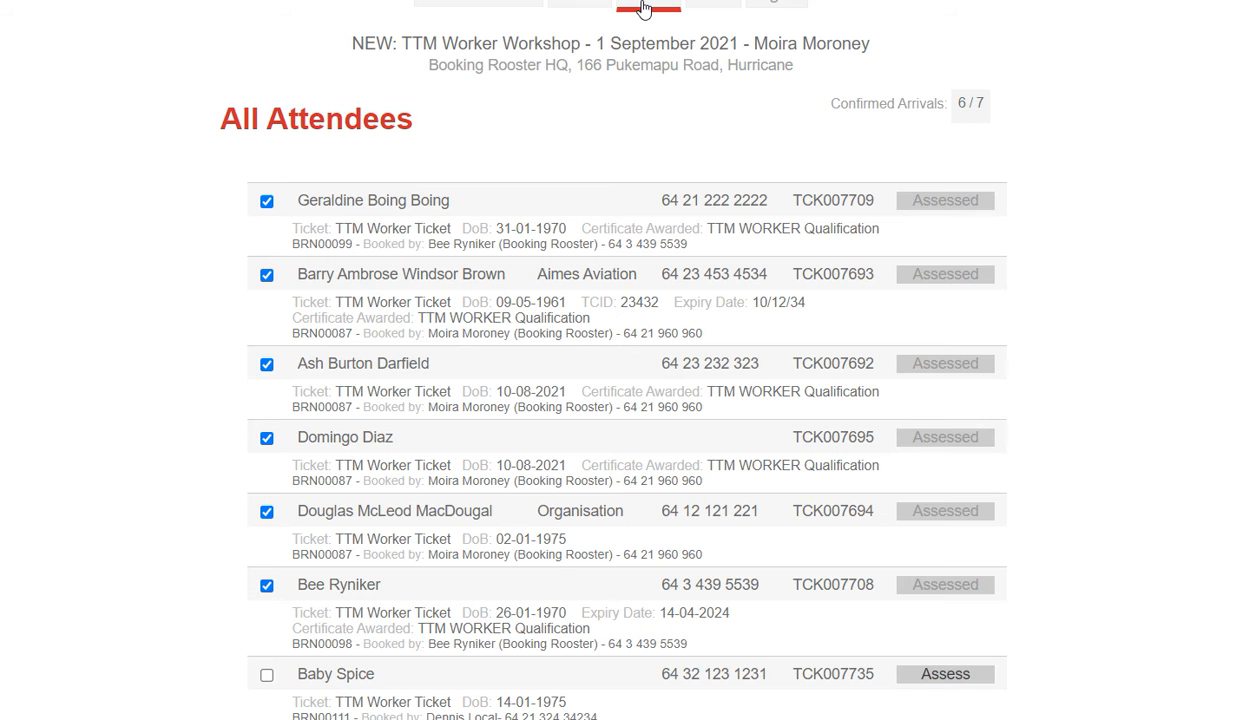
Open the first attendee's assessment, examine the issue and expiry dates of the awarded TTM WORKER Qualification, and leave the kiosk.
click(958, 207)
scroll(905, 265, down, 3)
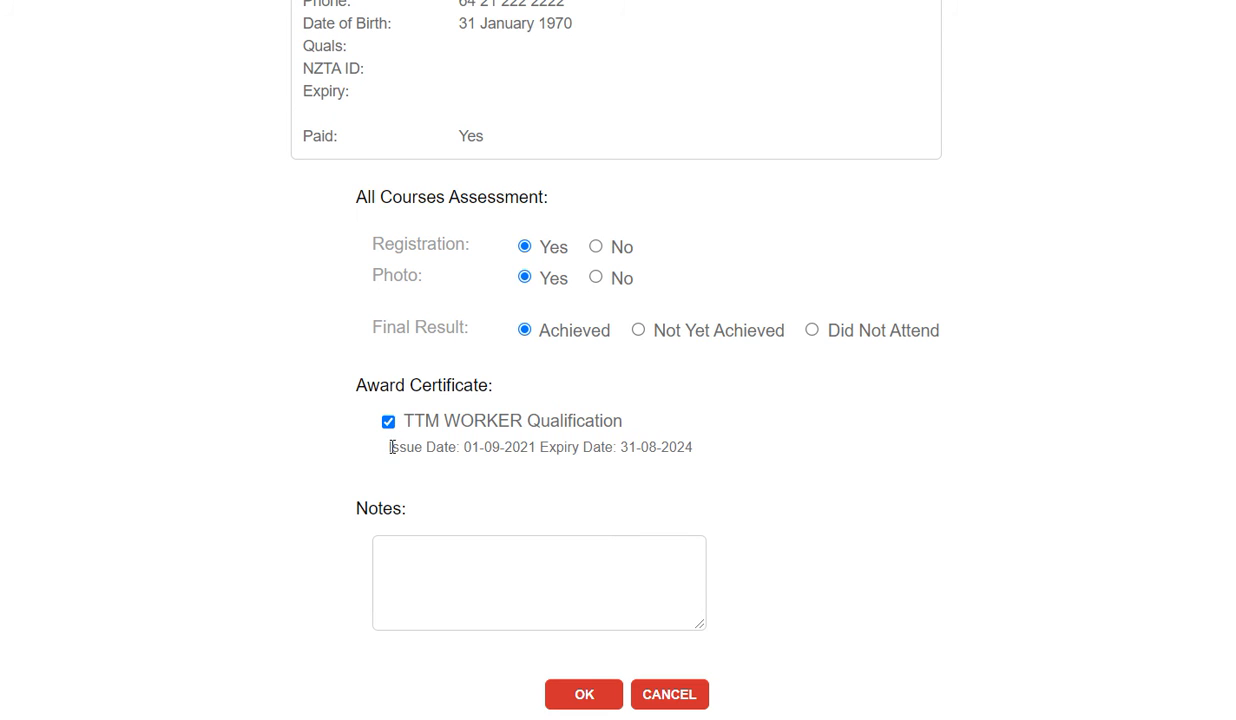
drag(390, 447, 716, 466)
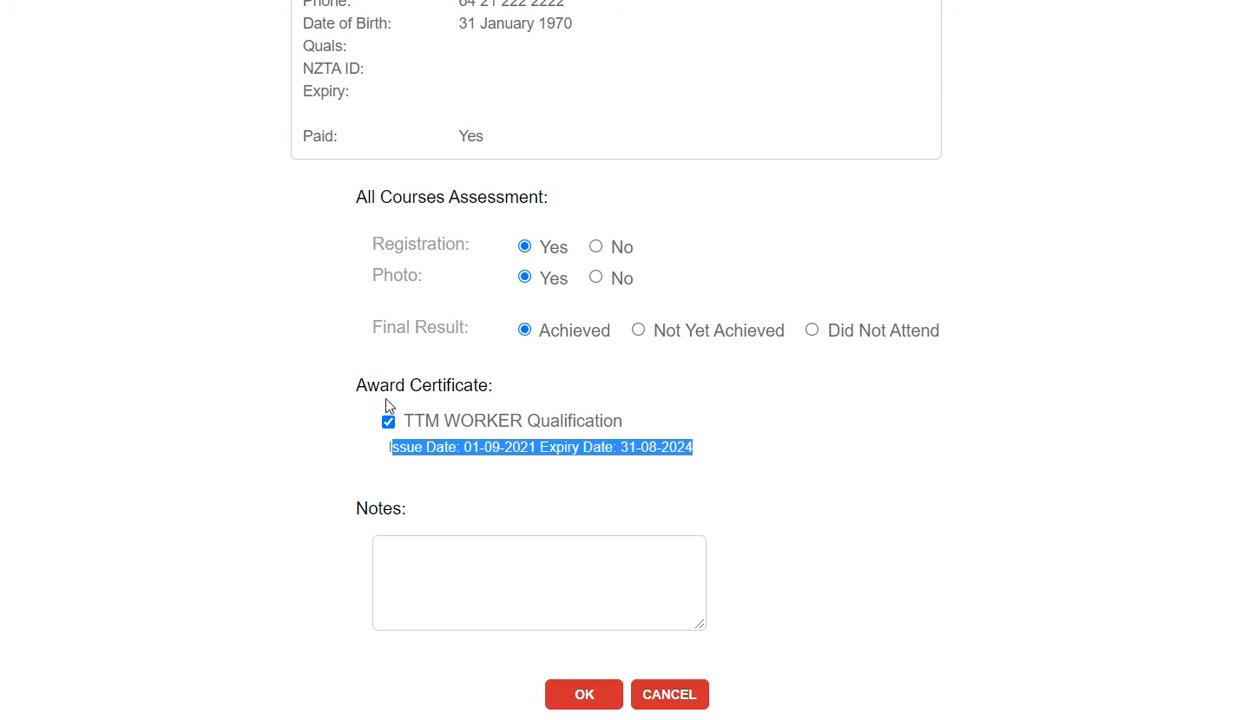
click(384, 452)
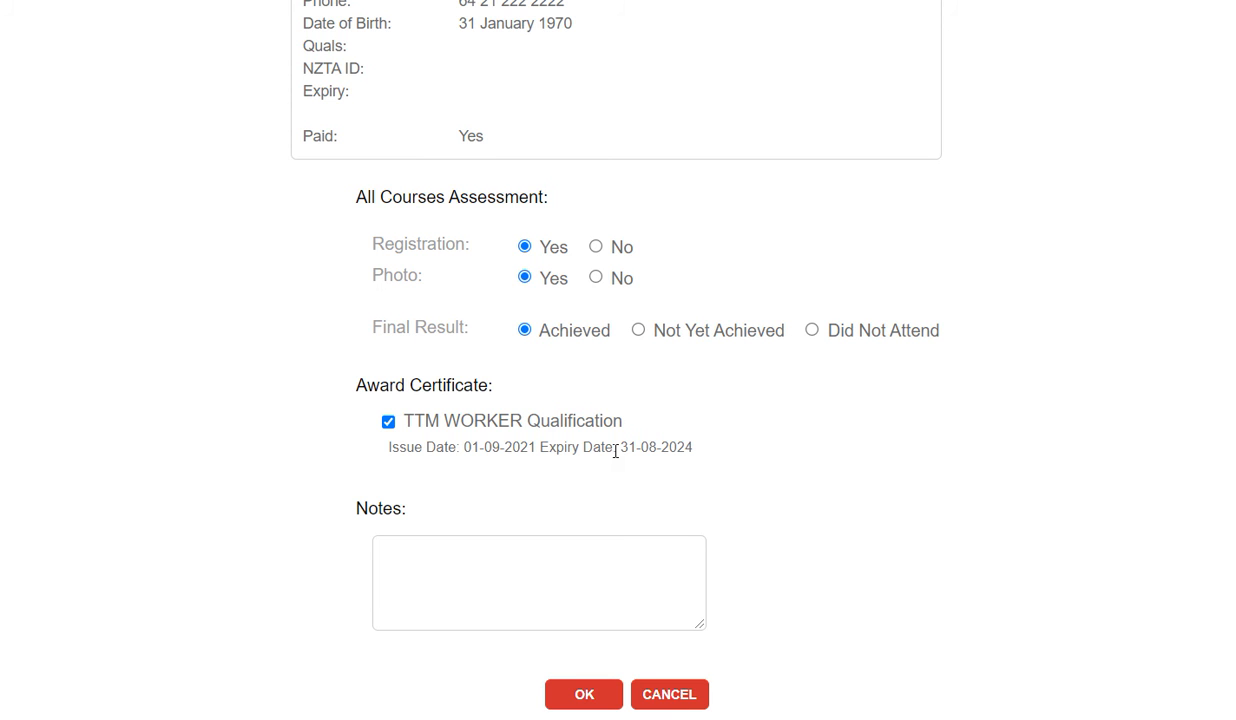
scroll(924, 378, up, 1)
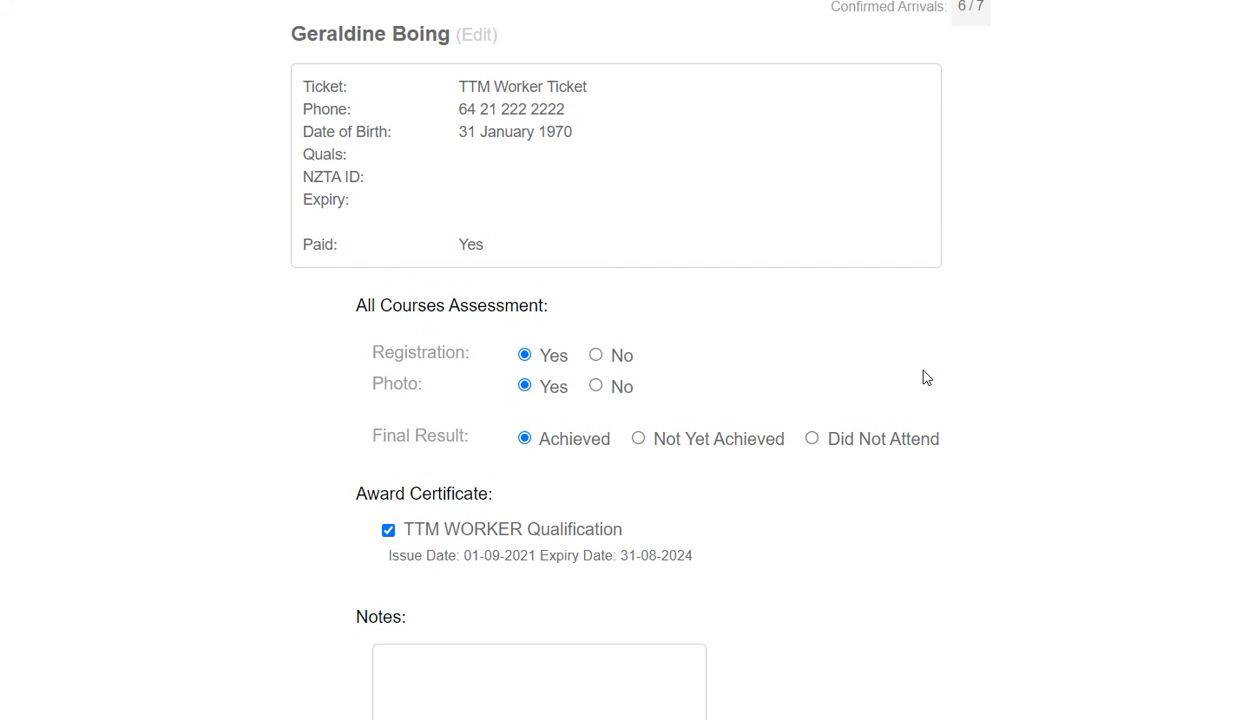
scroll(924, 378, up, 1)
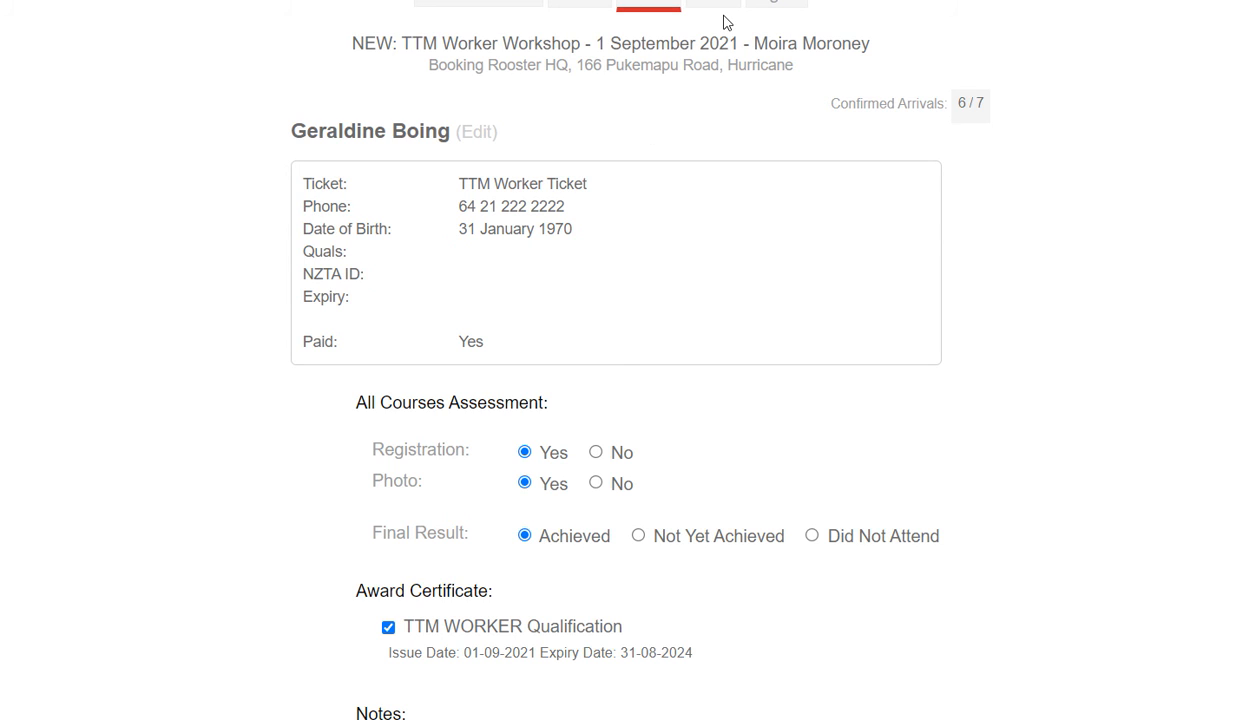
click(1143, 2)
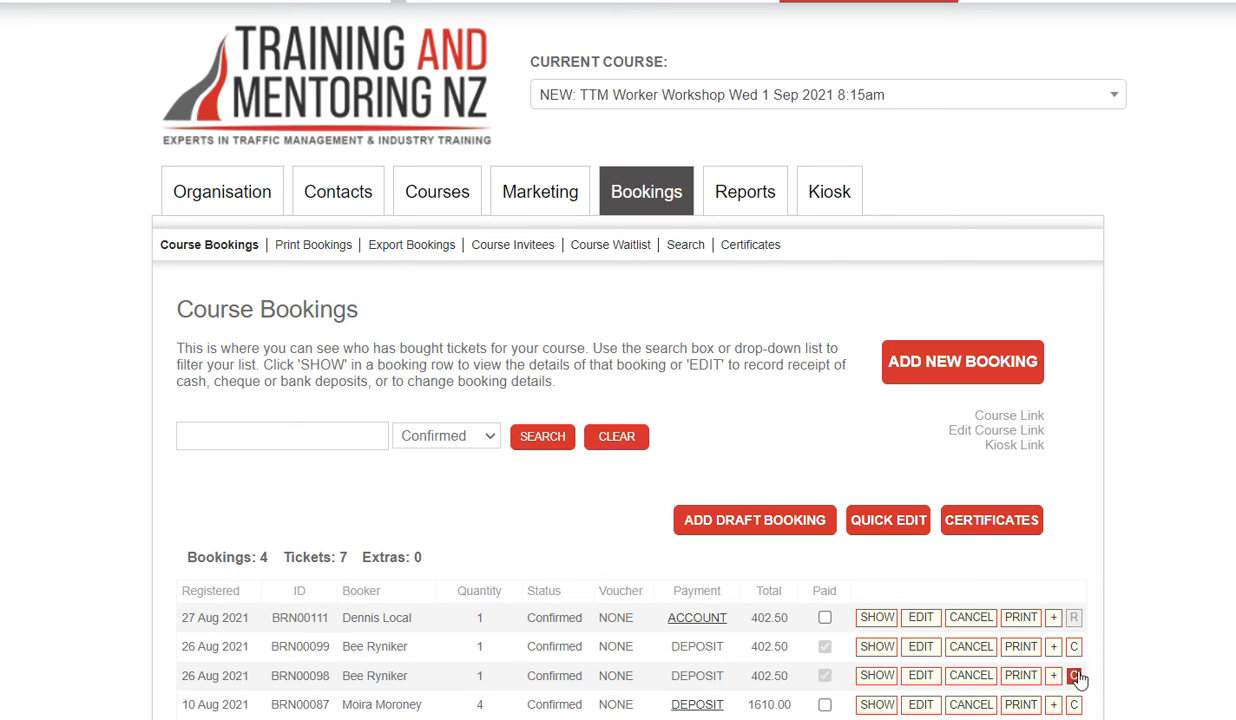
Show the details of the upper booking registered 26 Aug 2021 and approve its TTM WORKER Qualification certificate.
click(880, 648)
scroll(888, 648, down, 3)
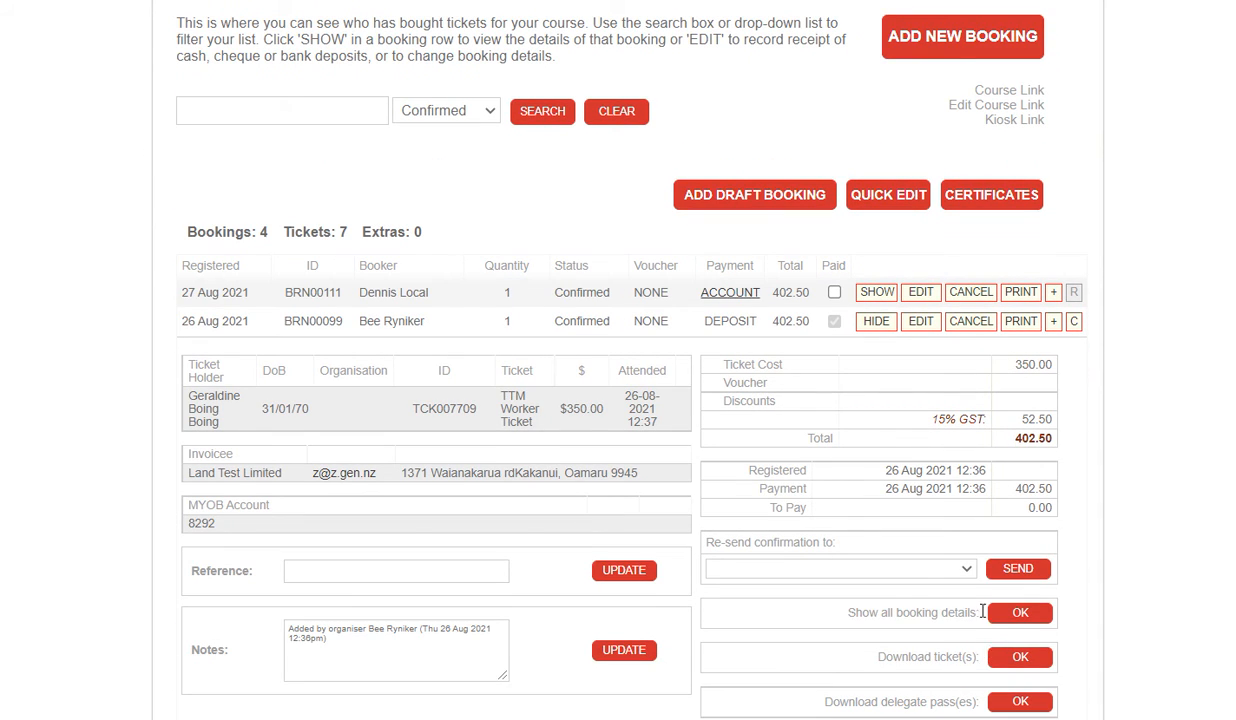
scroll(983, 540, down, 2)
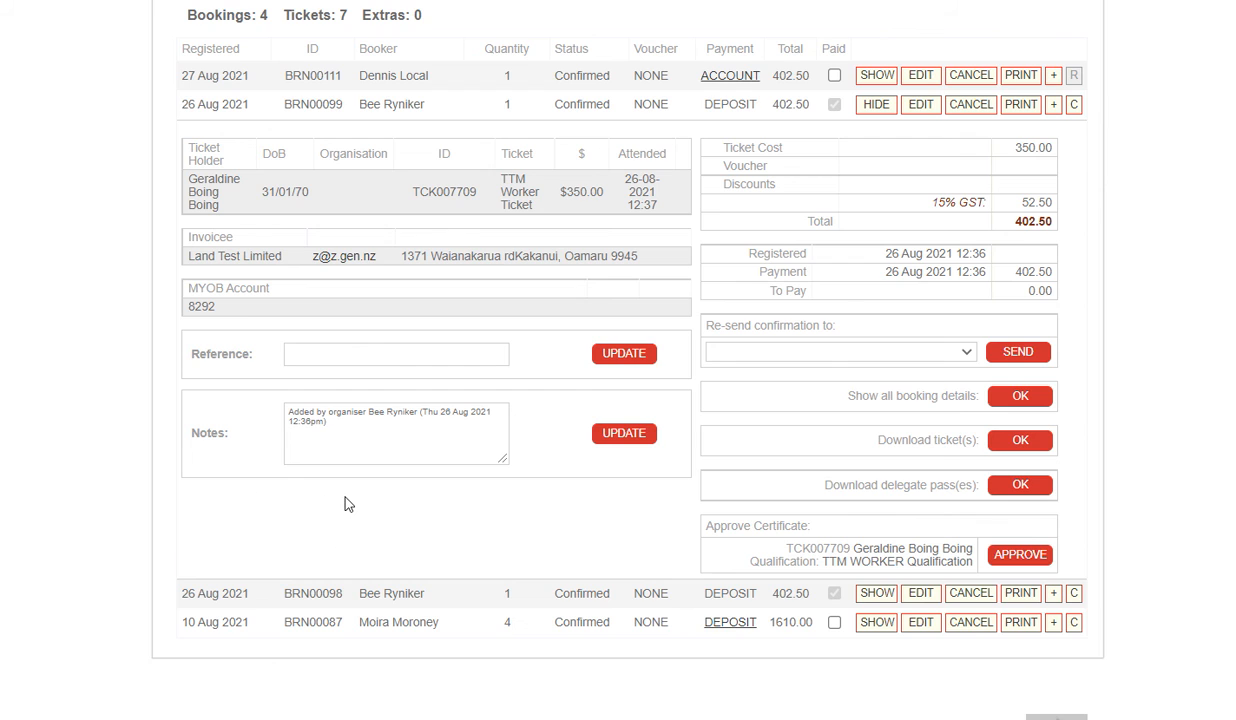
click(1018, 558)
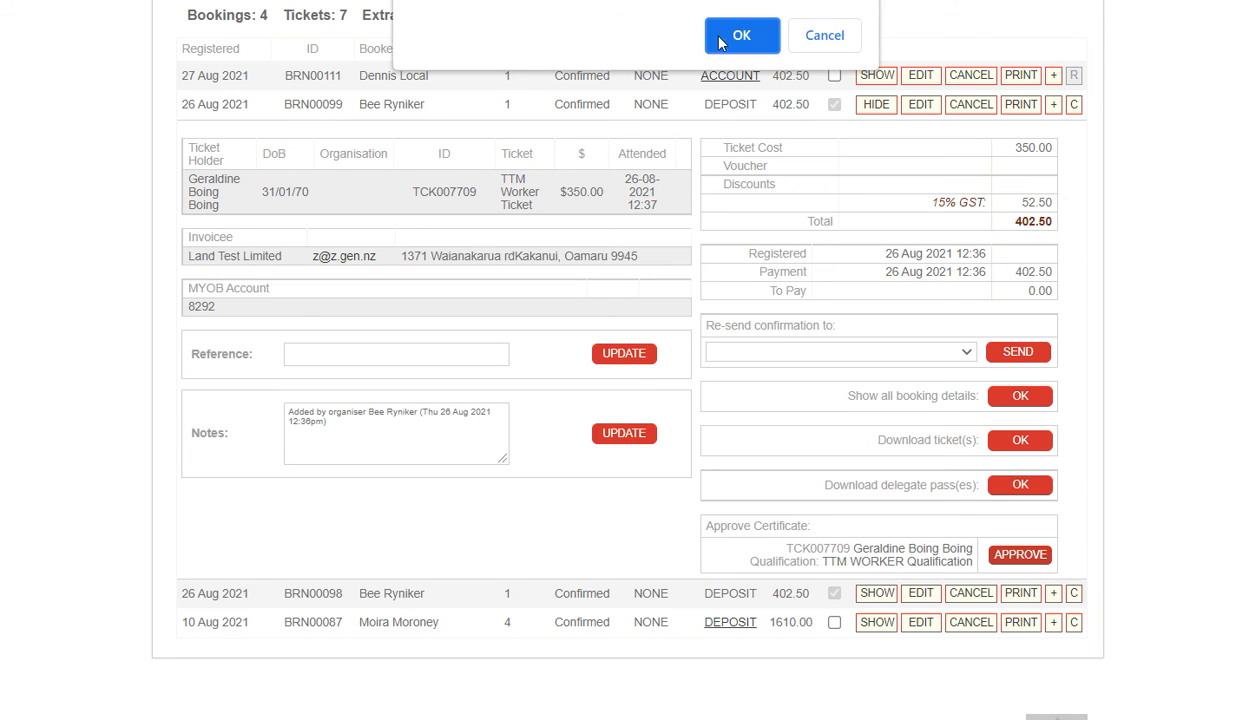
click(740, 35)
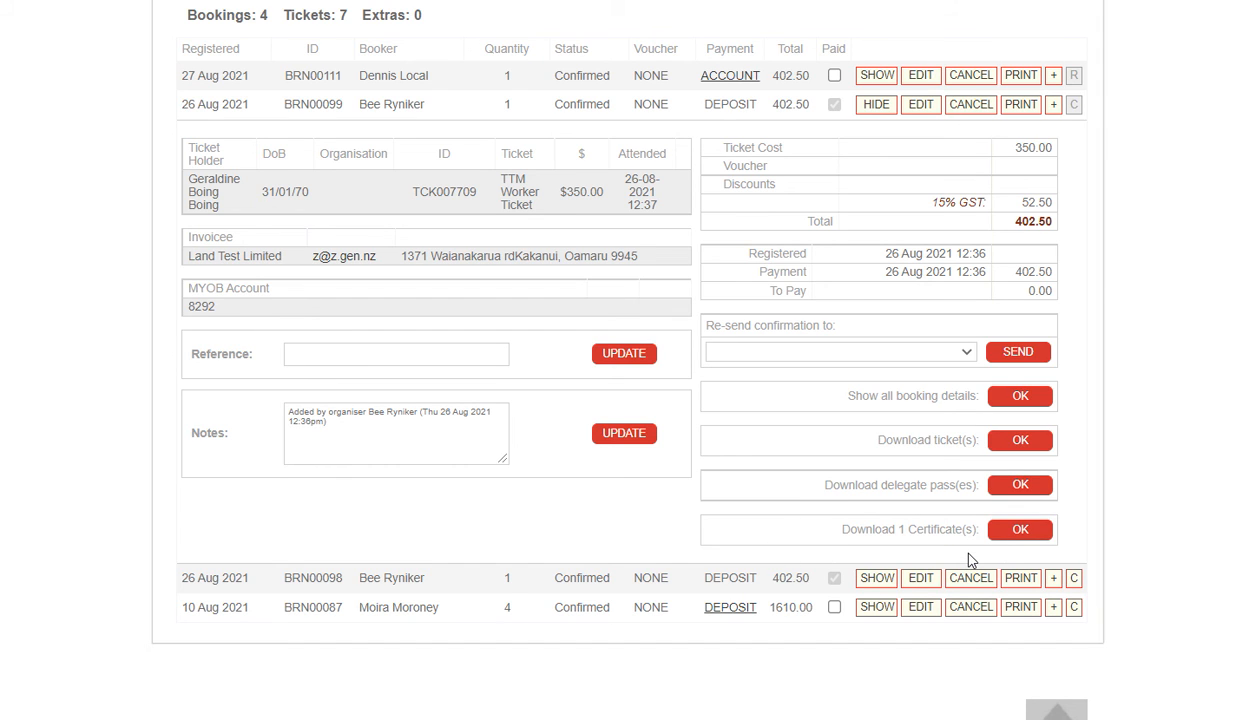
Check the recipient choices for re-sending the booking confirmation, leaving the recipient blank.
click(966, 353)
click(968, 356)
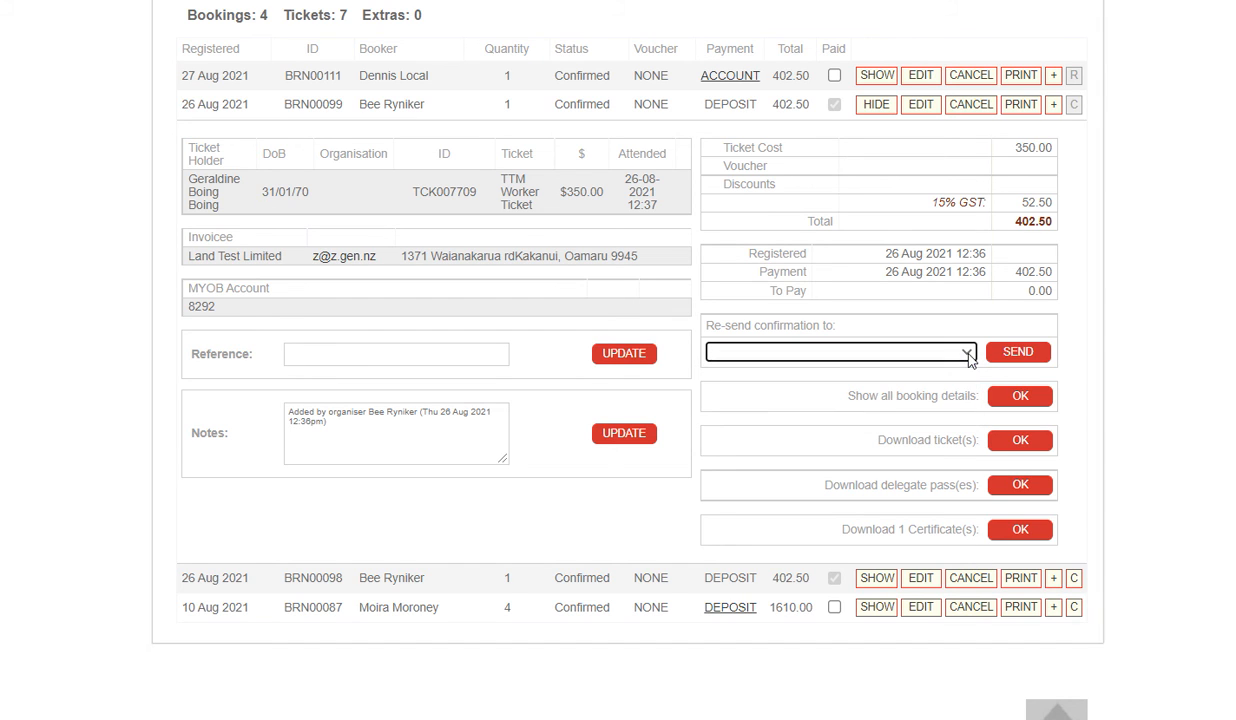
click(1149, 2)
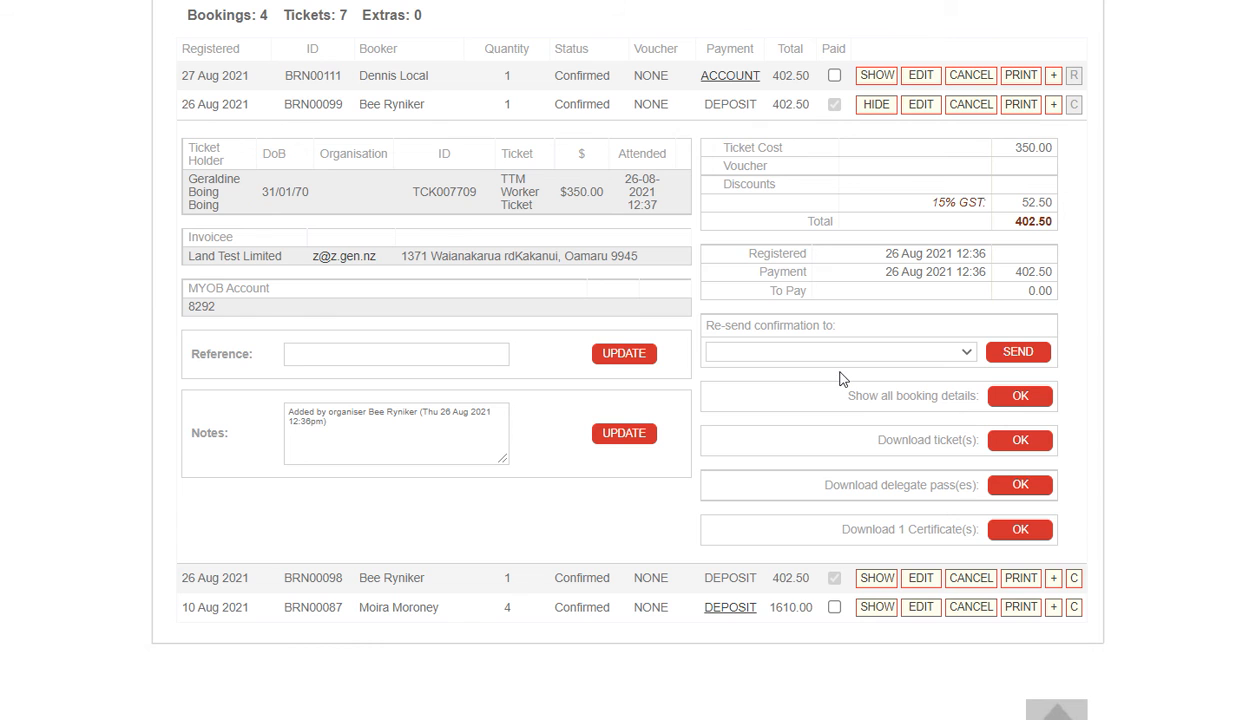
Download the certificates for the whole TTM Worker Workshop course and open the downloaded file.
scroll(838, 372, up, 3)
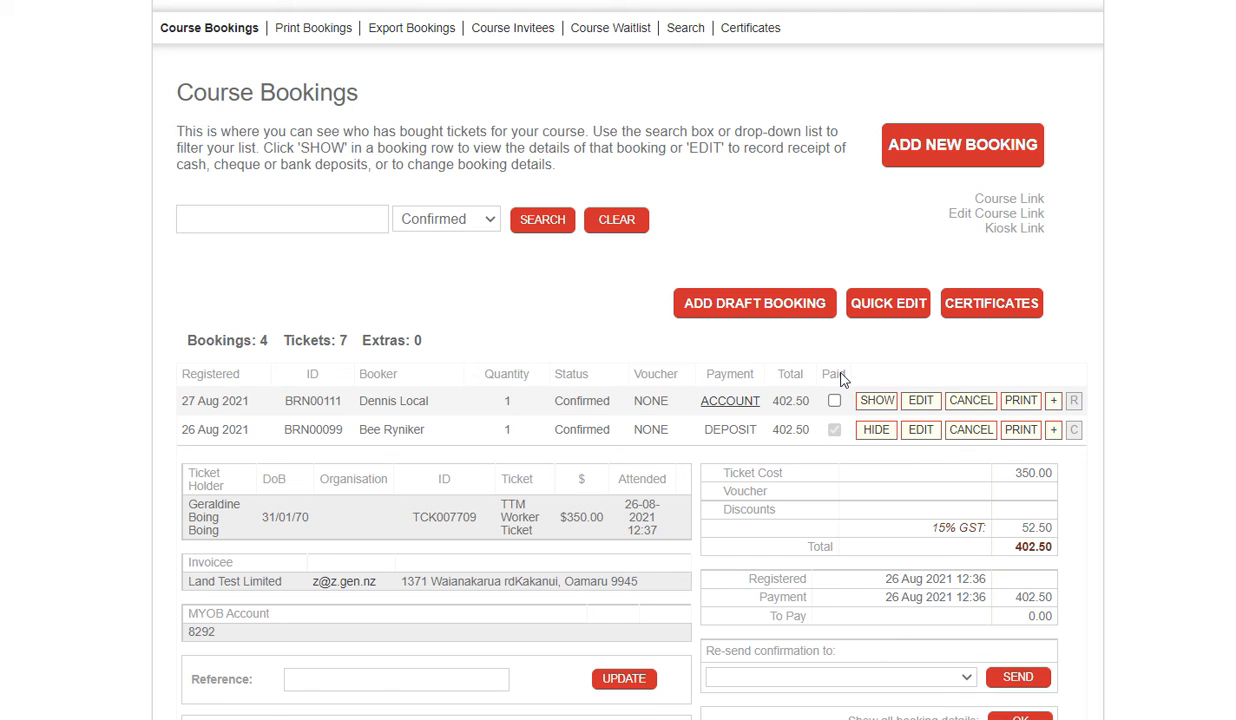
click(1001, 311)
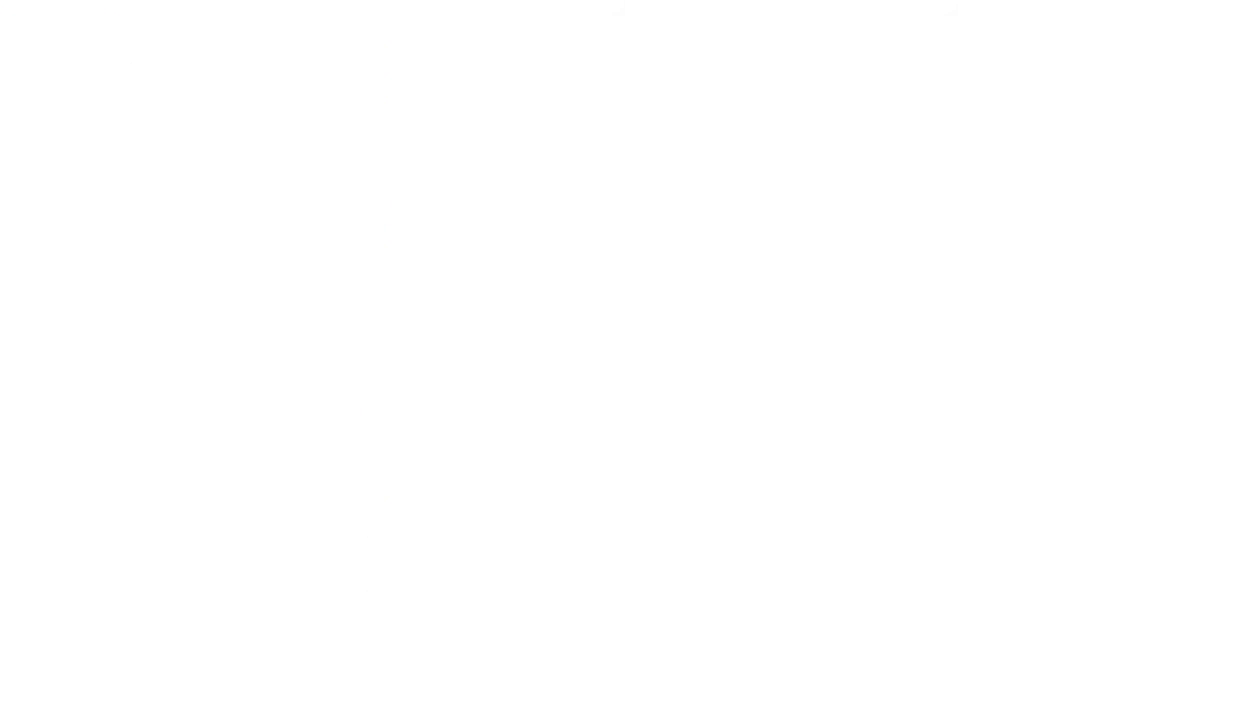
click(24, 711)
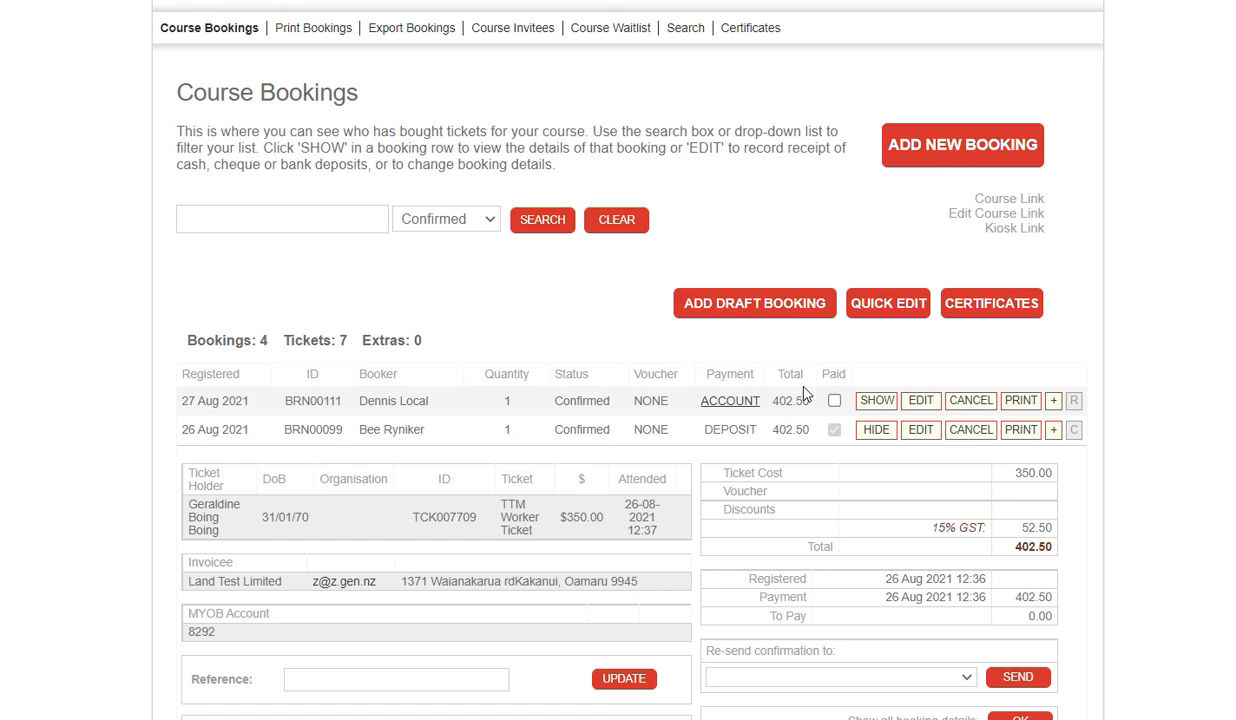
Open the list of awarded certificates, search it by an attendee's name, and examine the qualifications and approval dates.
scroll(803, 392, up, 3)
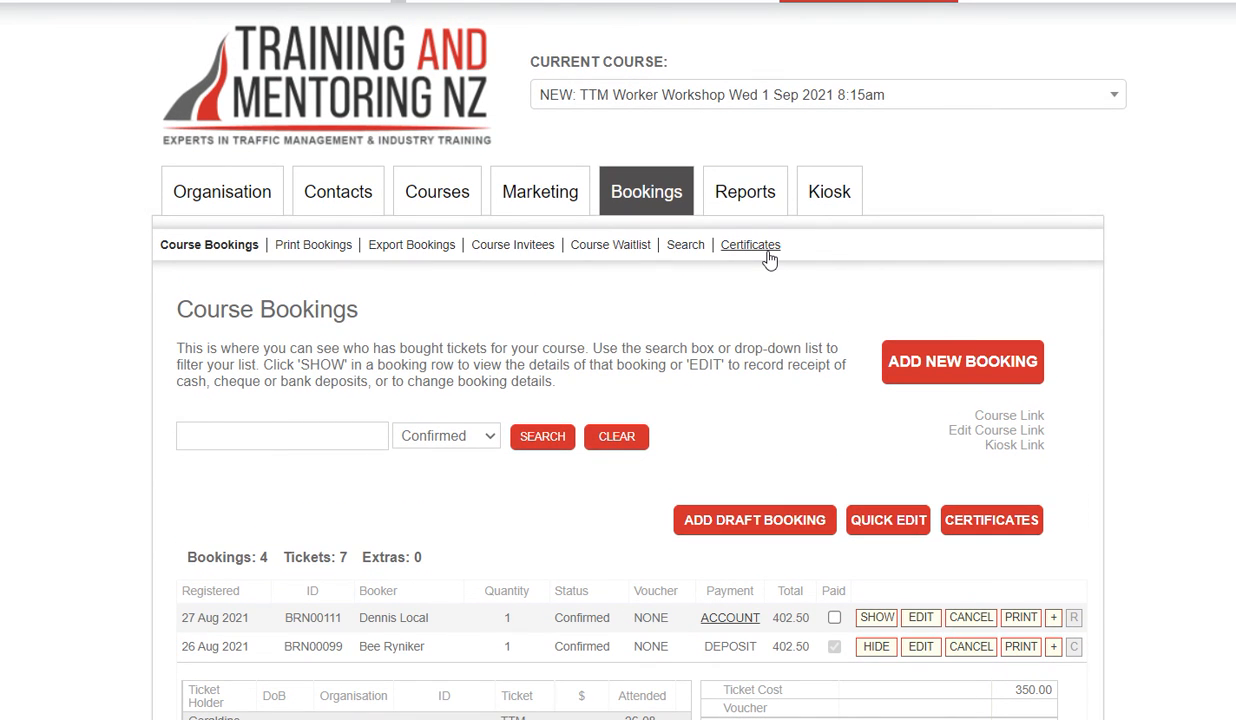
click(750, 245)
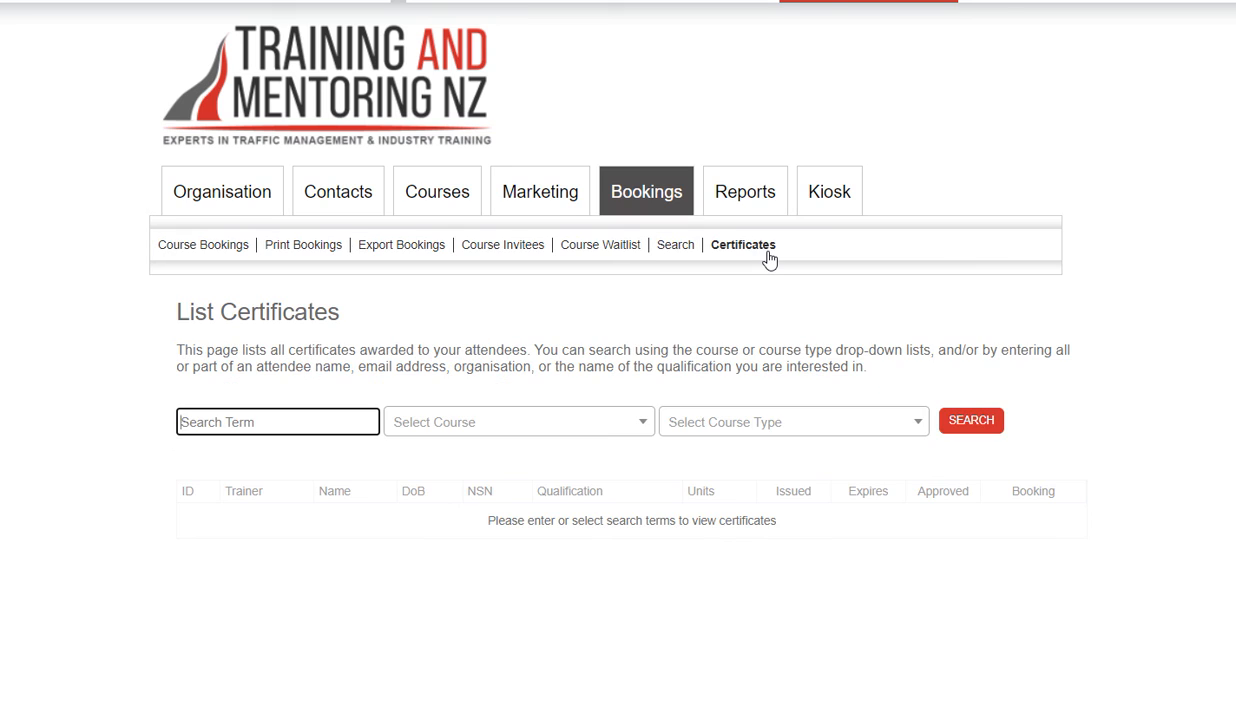
click(266, 423)
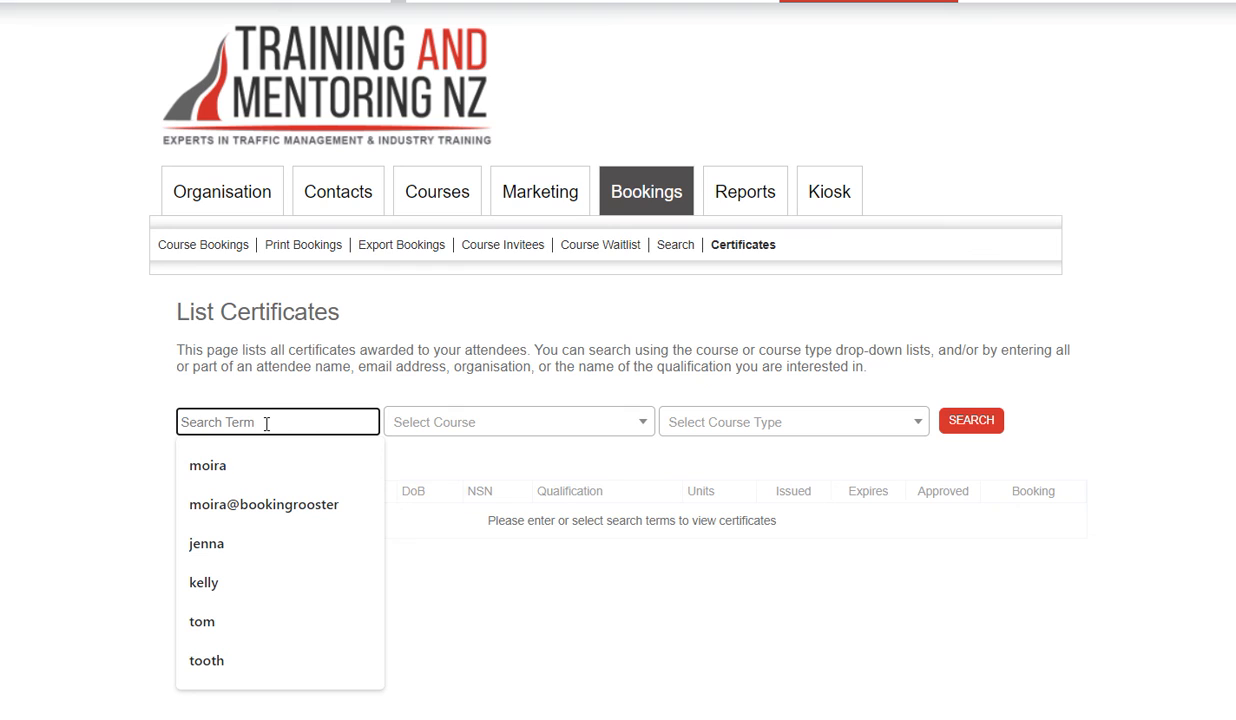
text(am)
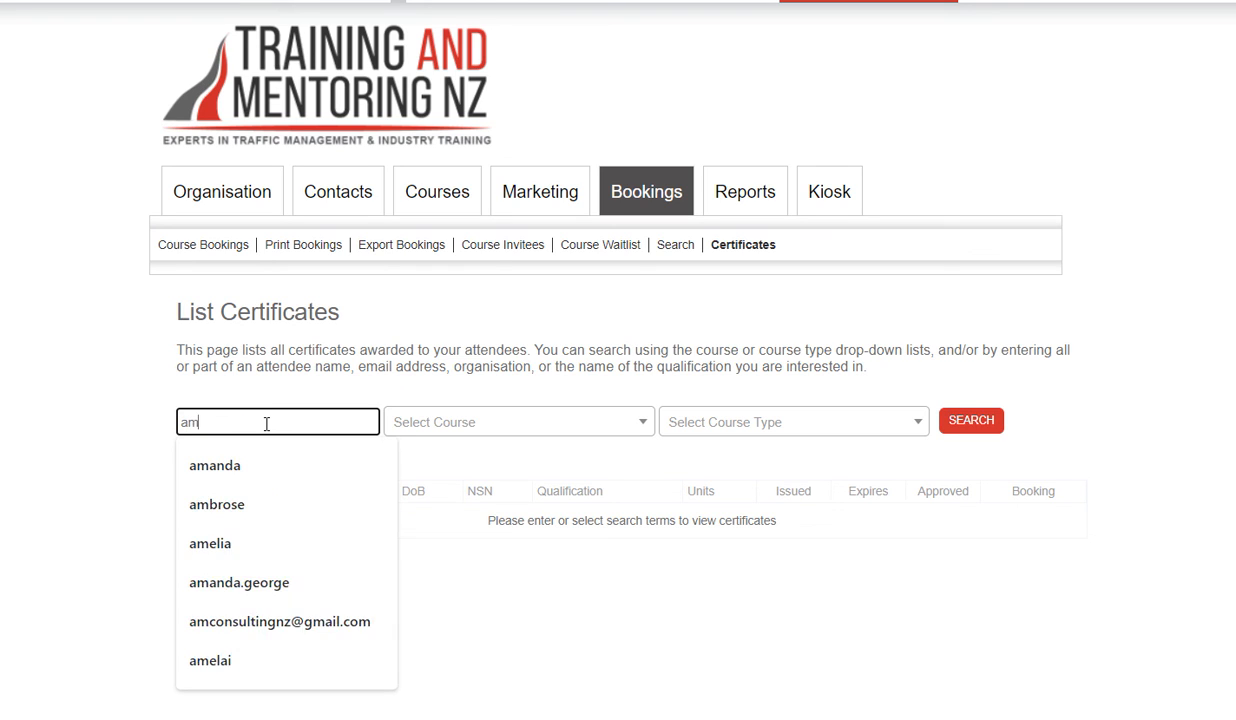
text(brose)
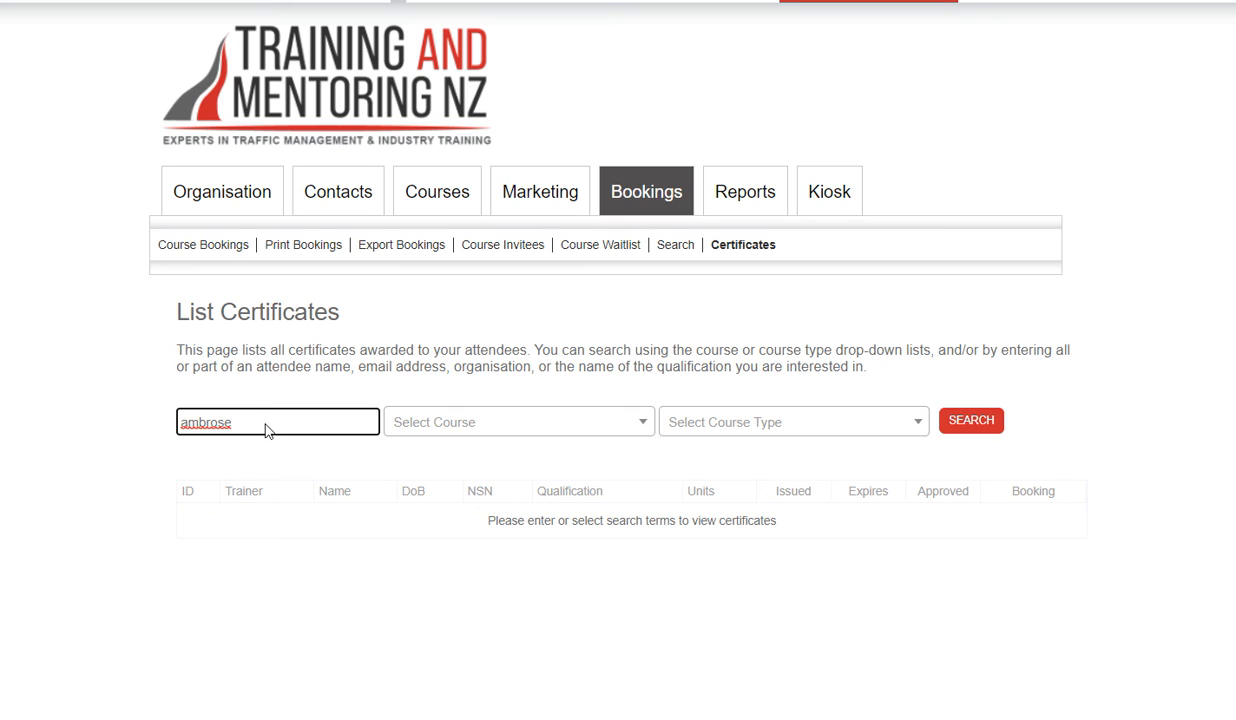
key(Return)
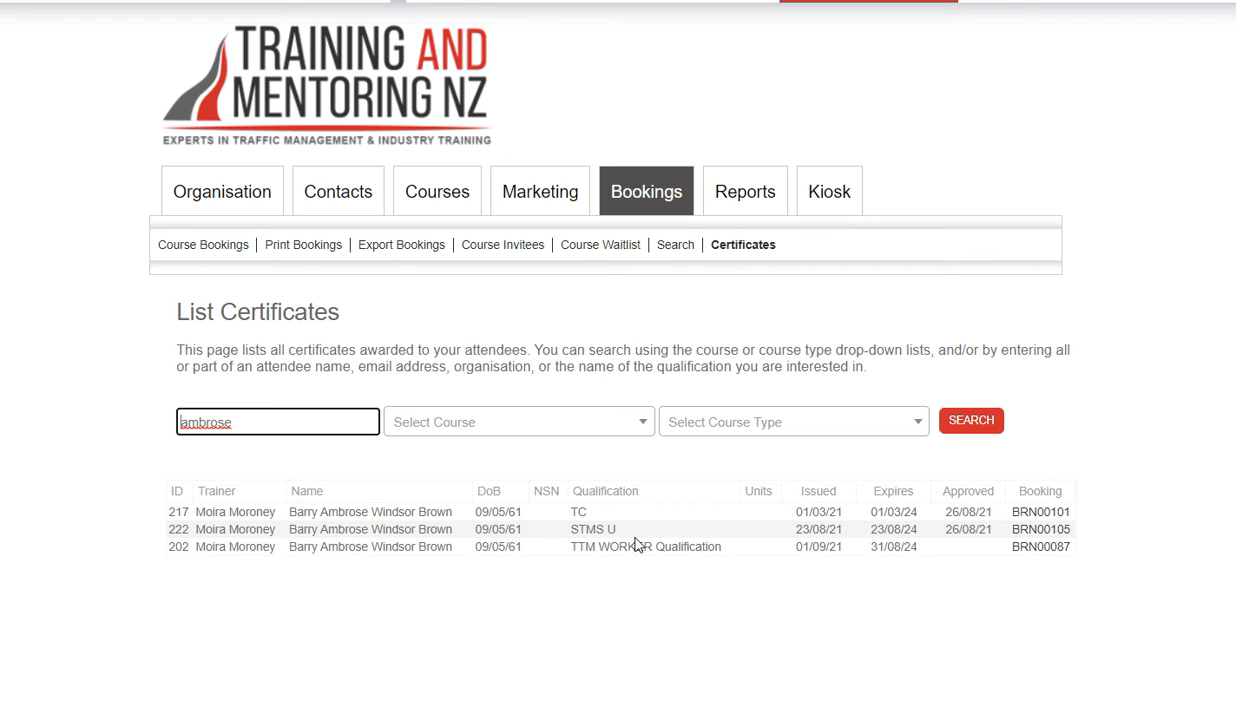
click(555, 515)
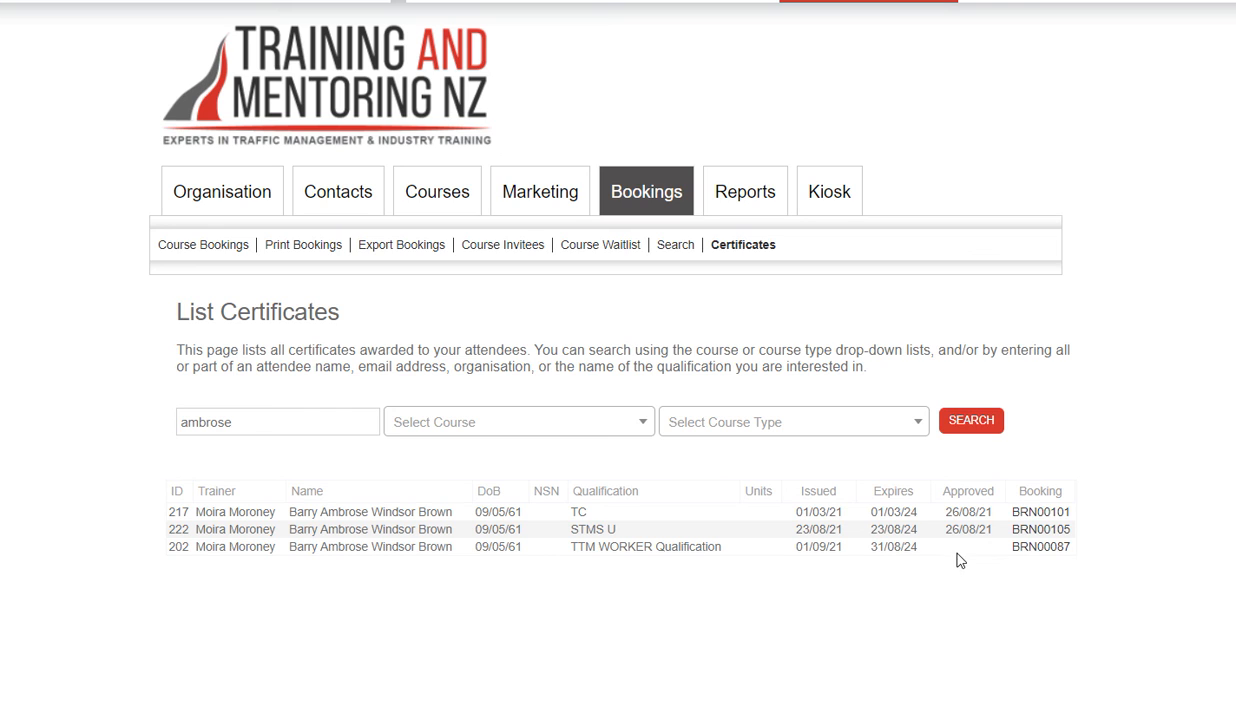
Open the booking behind the attendee's unapproved TTM WORKER Qualification and check its certificates awaiting approval.
click(1057, 550)
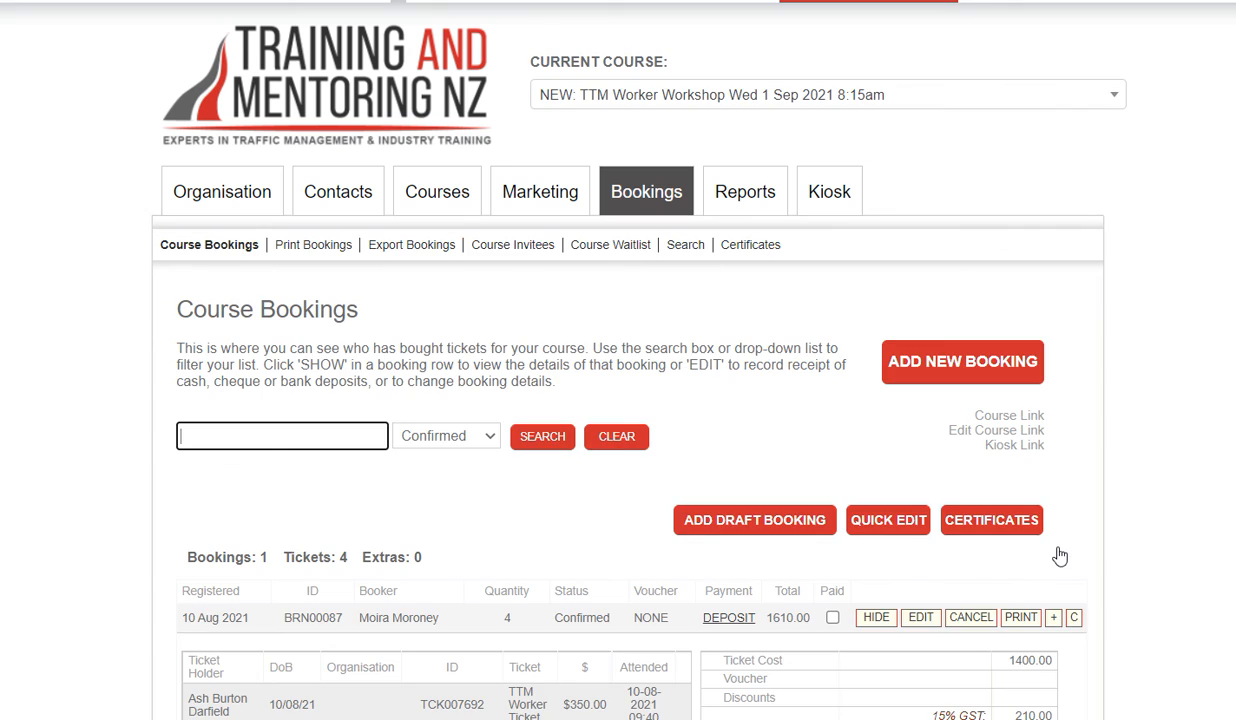
scroll(1065, 555, down, 5)
scroll(1072, 558, down, 1)
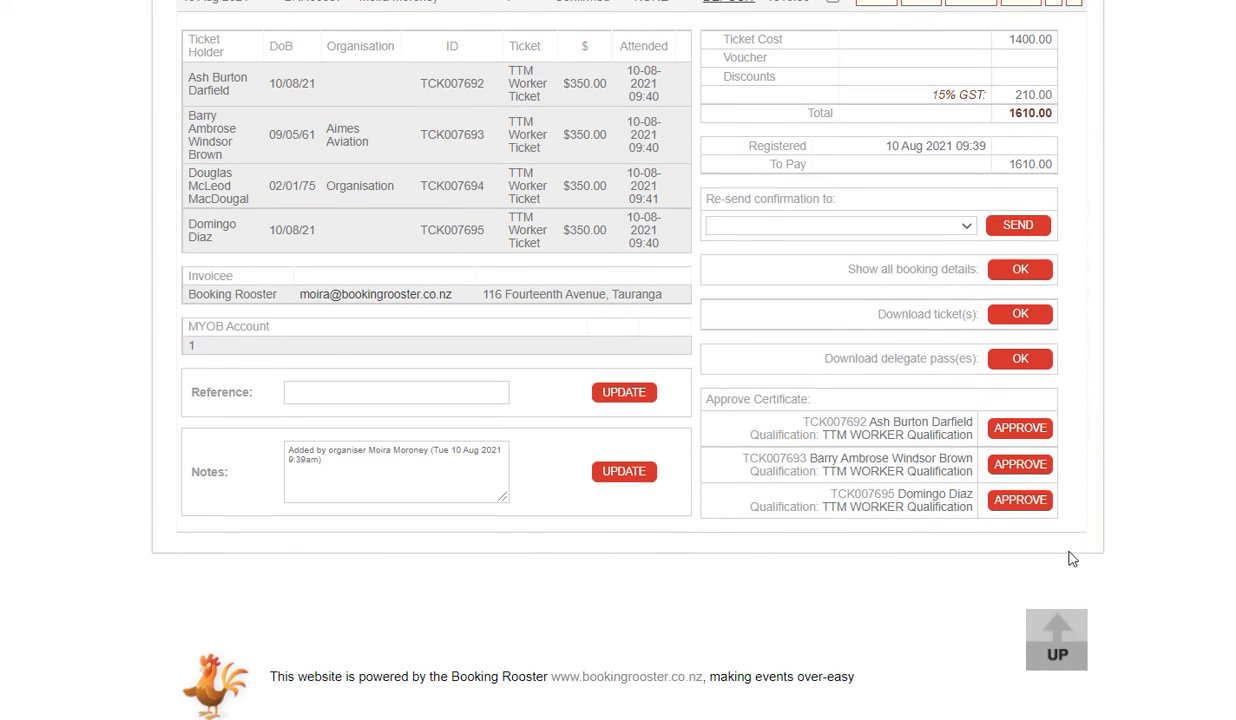